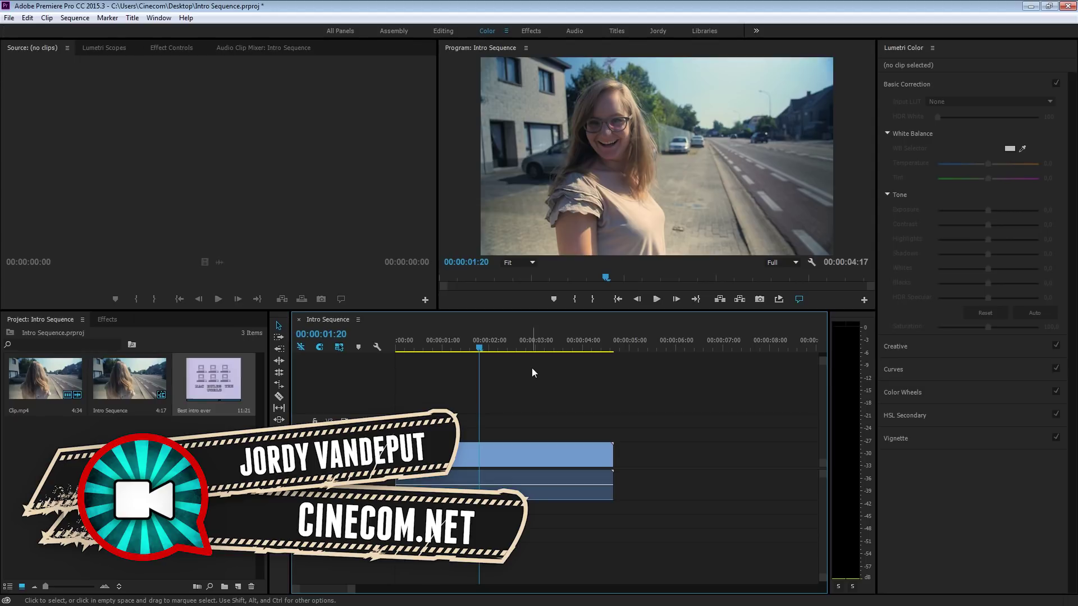
# Step: Preview the sequence and the Best intro ever clip, then delete Best intro ever from the project
pyautogui.press('space')
pyautogui.press('space')
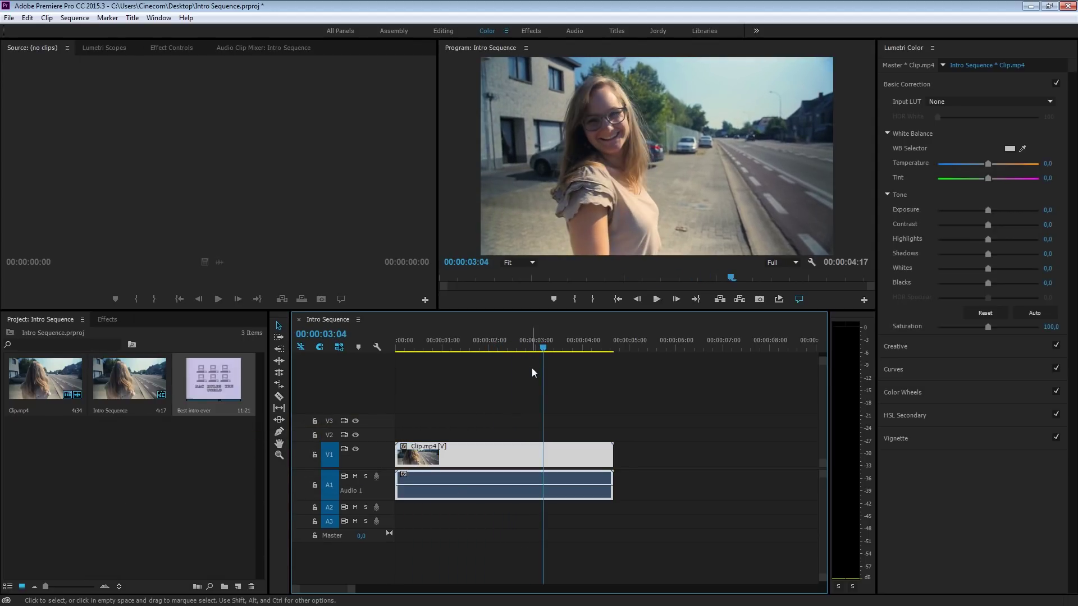
pyautogui.doubleClick(223, 375)
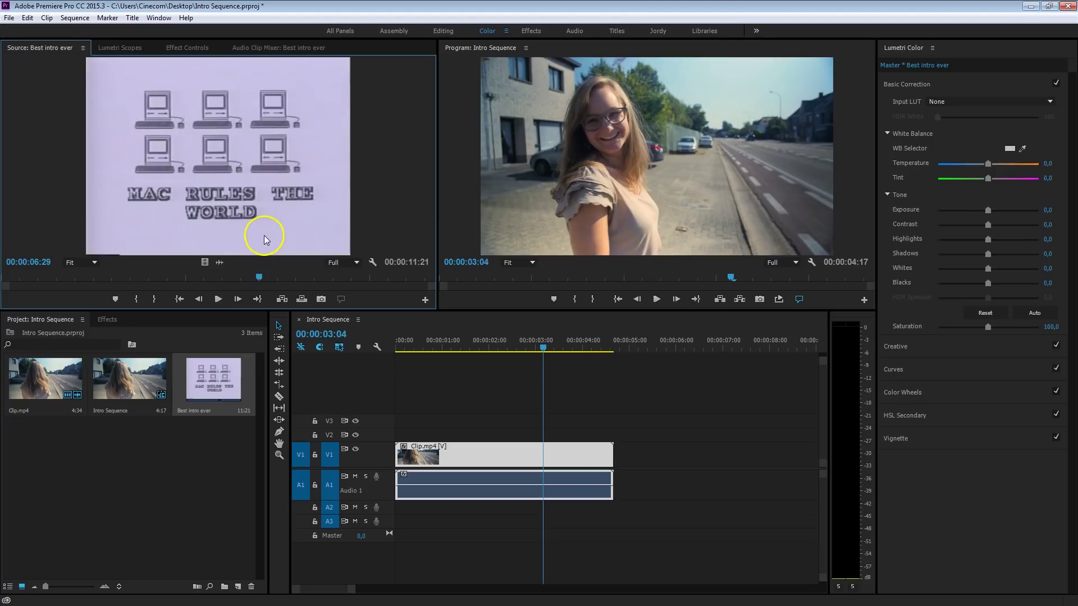
pyautogui.press('space')
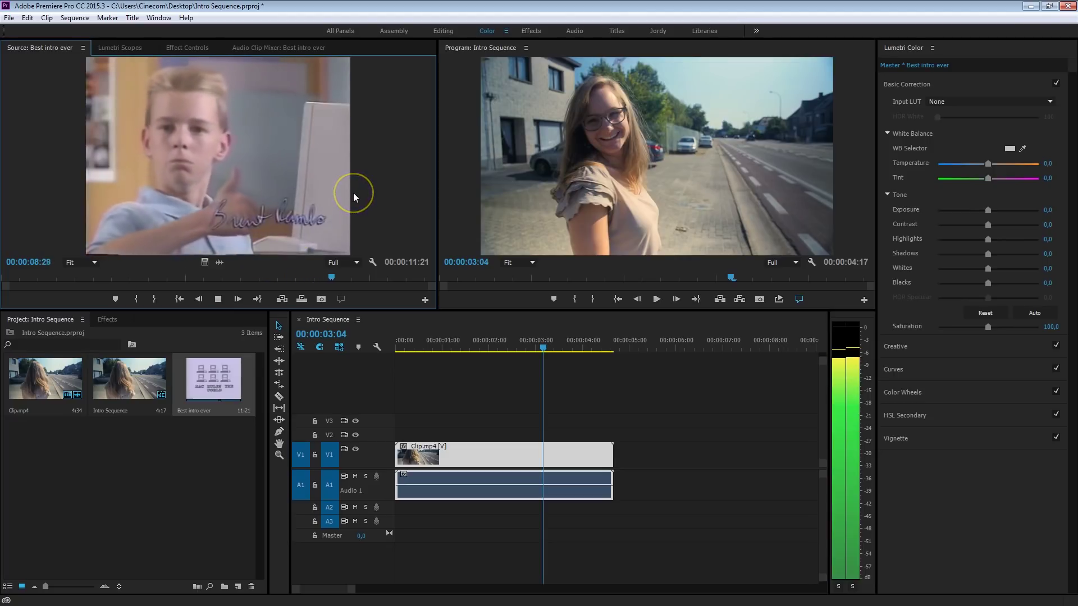
pyautogui.press('space')
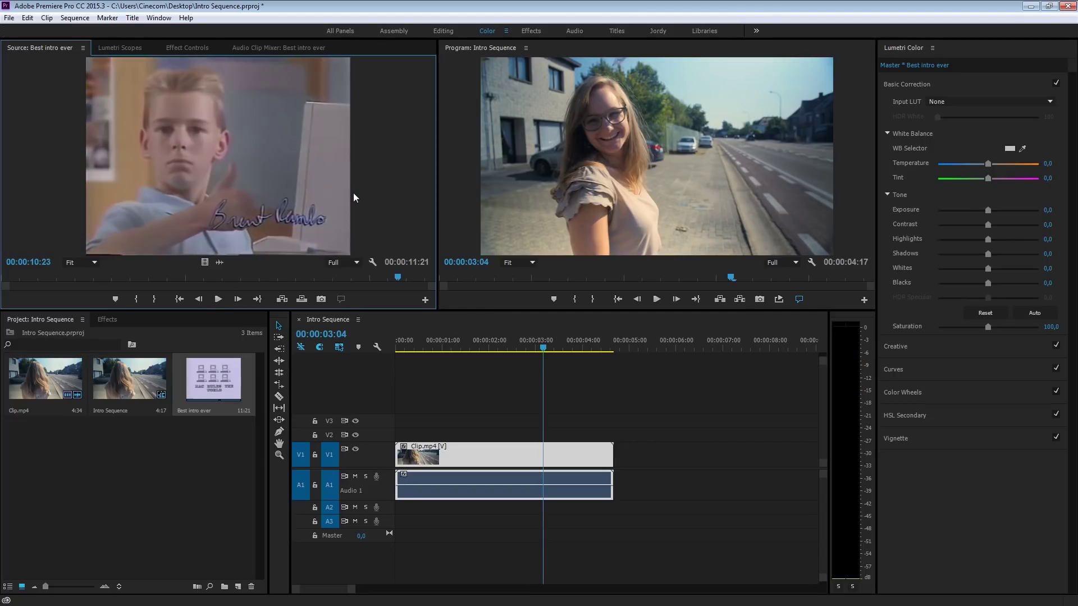
pyautogui.click(403, 341)
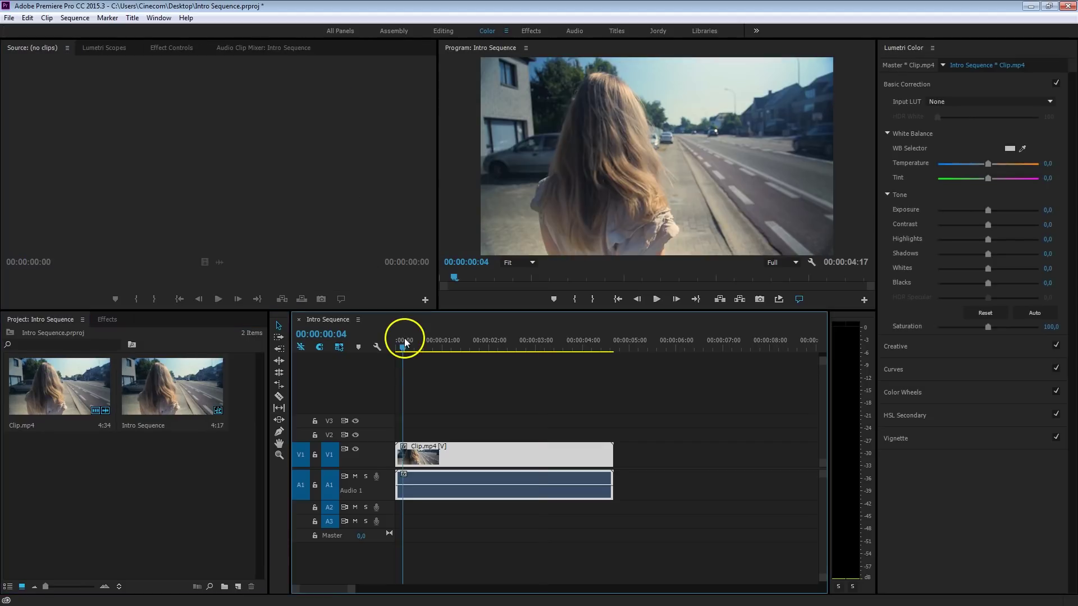
pyautogui.press('space')
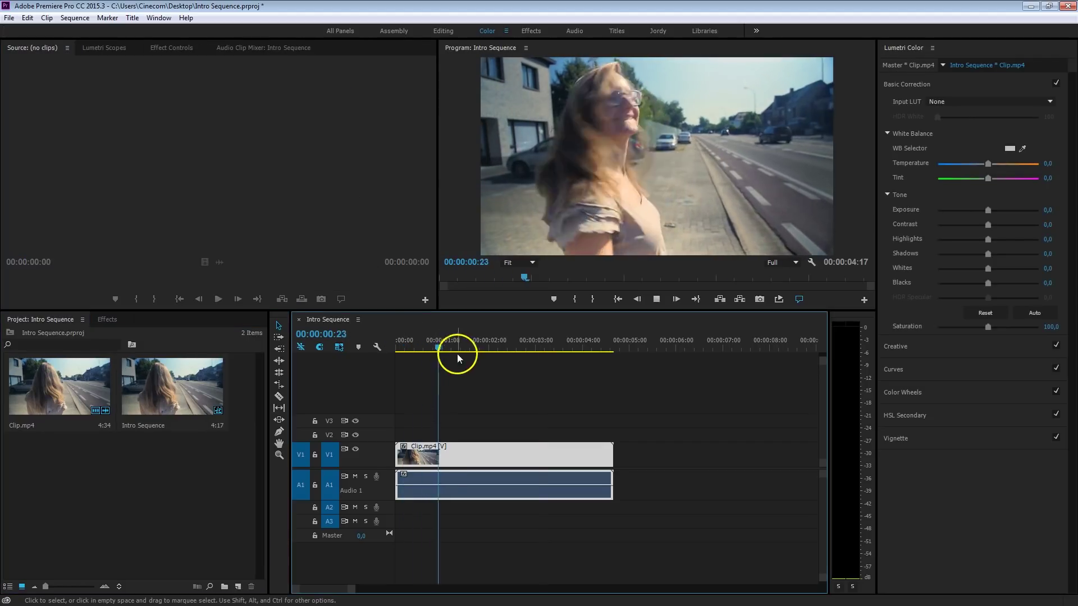
pyautogui.press('space')
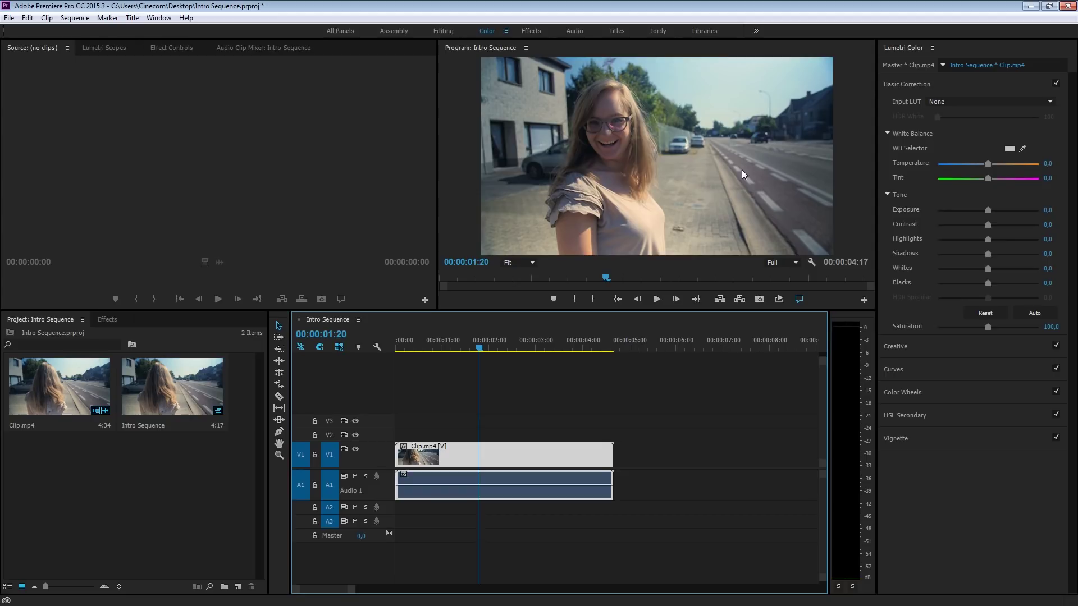
pyautogui.click(710, 105)
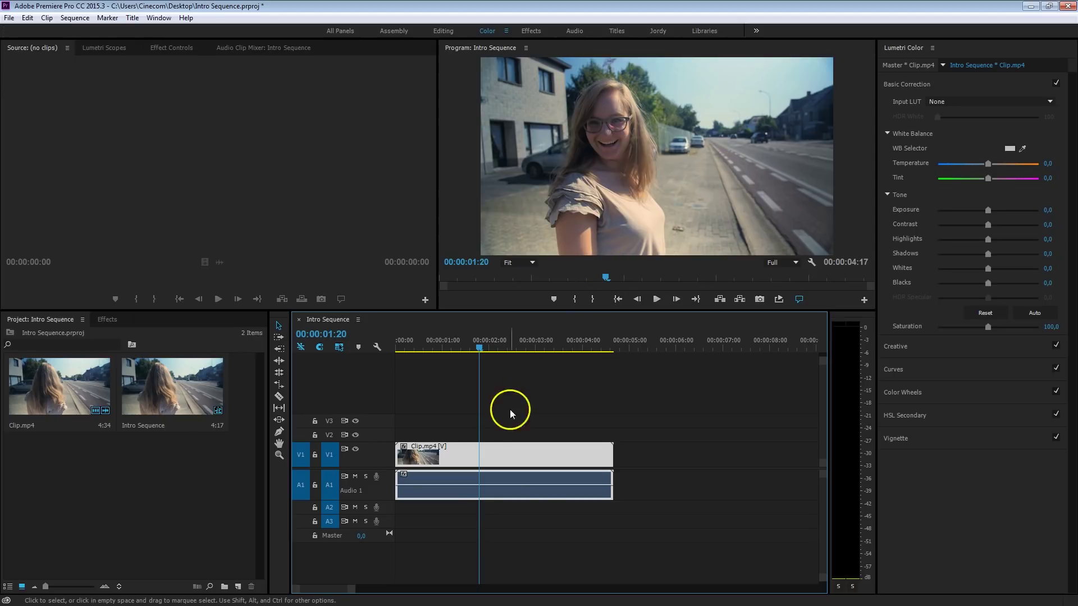
# Step: Cut Clip.mp4 with the Razor tool at 00:00:01:20
pyautogui.click(279, 397)
pyautogui.click(479, 454)
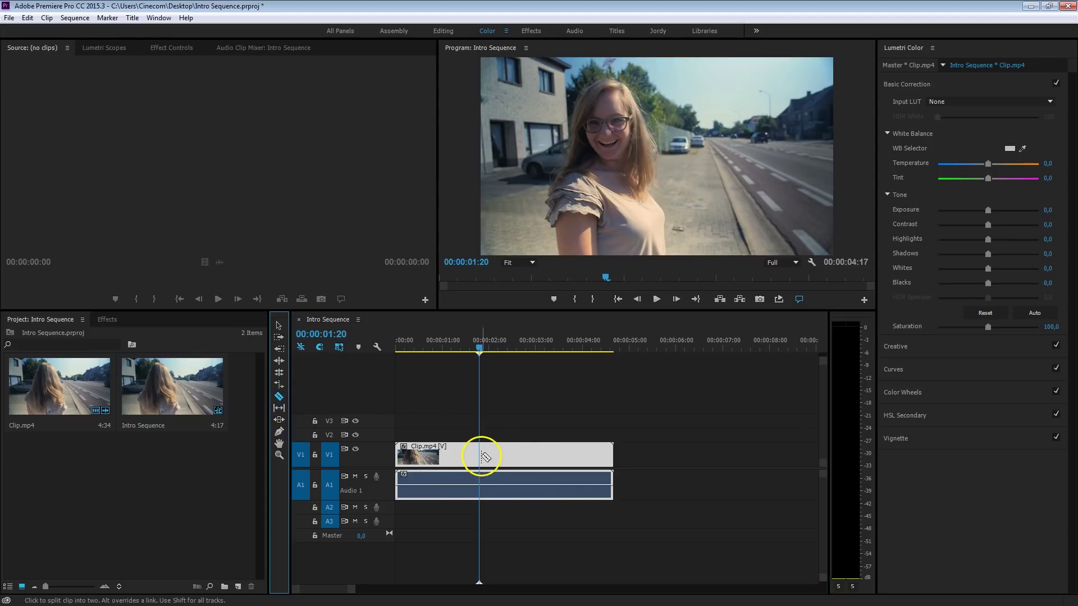
pyautogui.press('v')
# Step: Set the second part's Frame Hold Options to hold on In Point and play back to check
pyautogui.rightClick(511, 460)
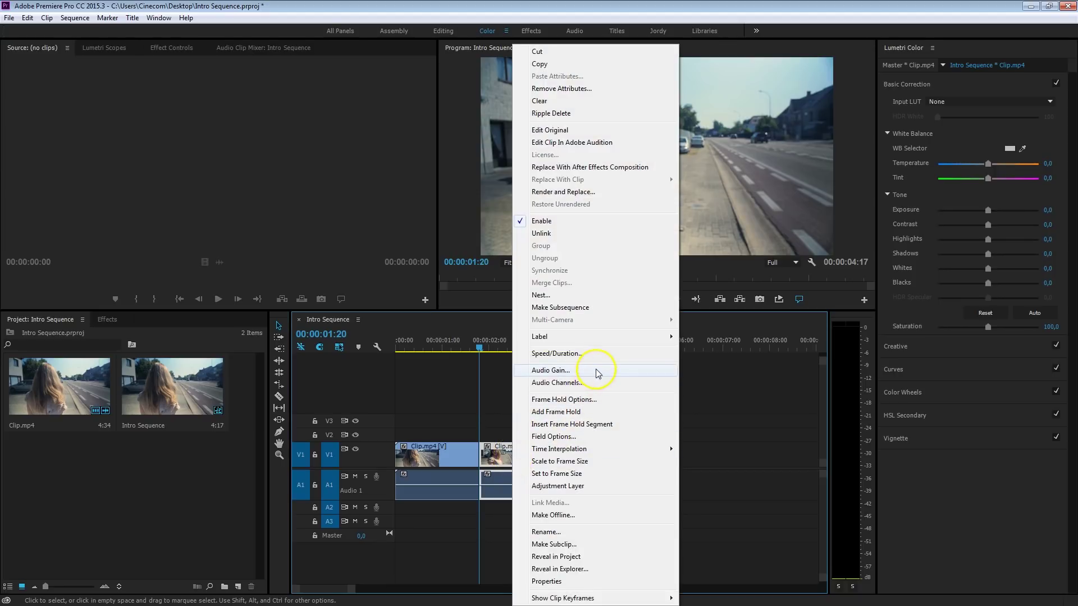
pyautogui.click(616, 404)
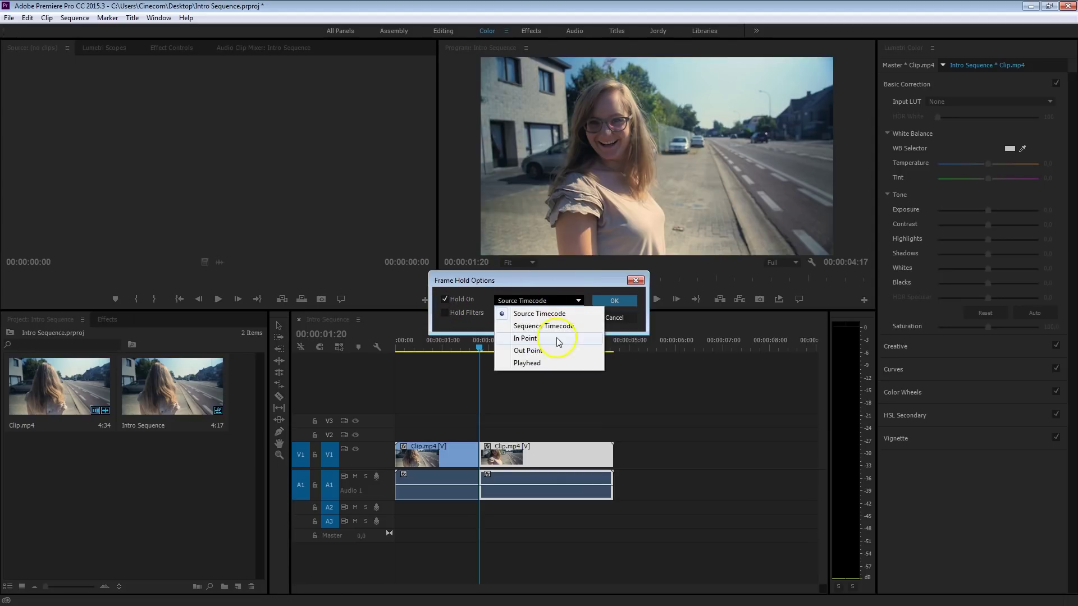
pyautogui.click(555, 301)
pyautogui.click(554, 338)
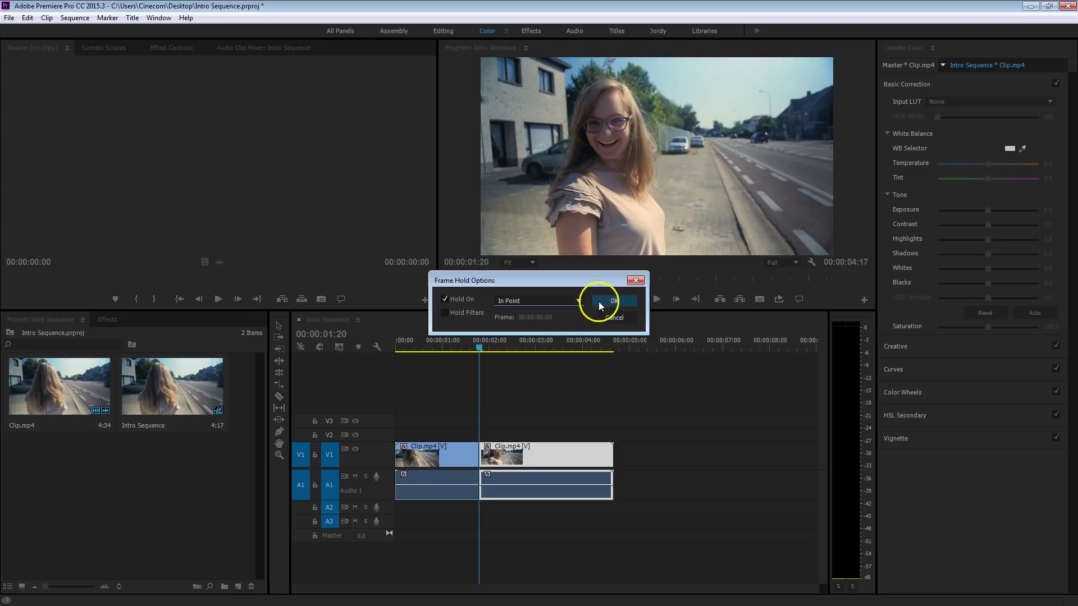
pyautogui.click(613, 301)
pyautogui.click(469, 346)
pyautogui.press('space')
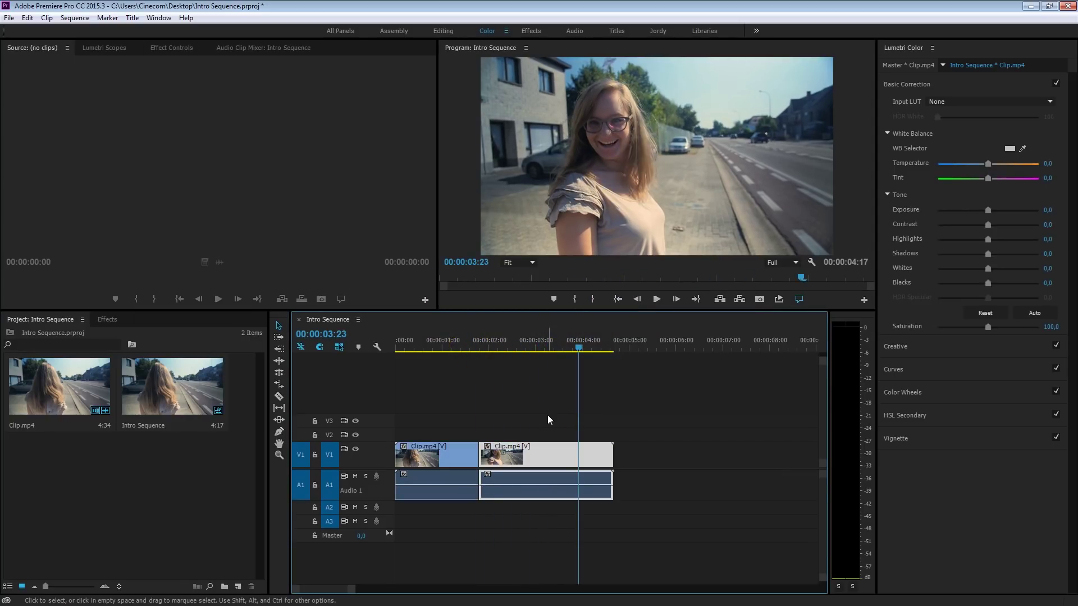
# Step: Stop playback at 00:00:03:23 and Alt-drag the frozen part up onto V2 as a duplicate
pyautogui.press('space')
pyautogui.click(572, 225)
pyautogui.moveTo(519, 457); pyautogui.dragTo(519, 436)
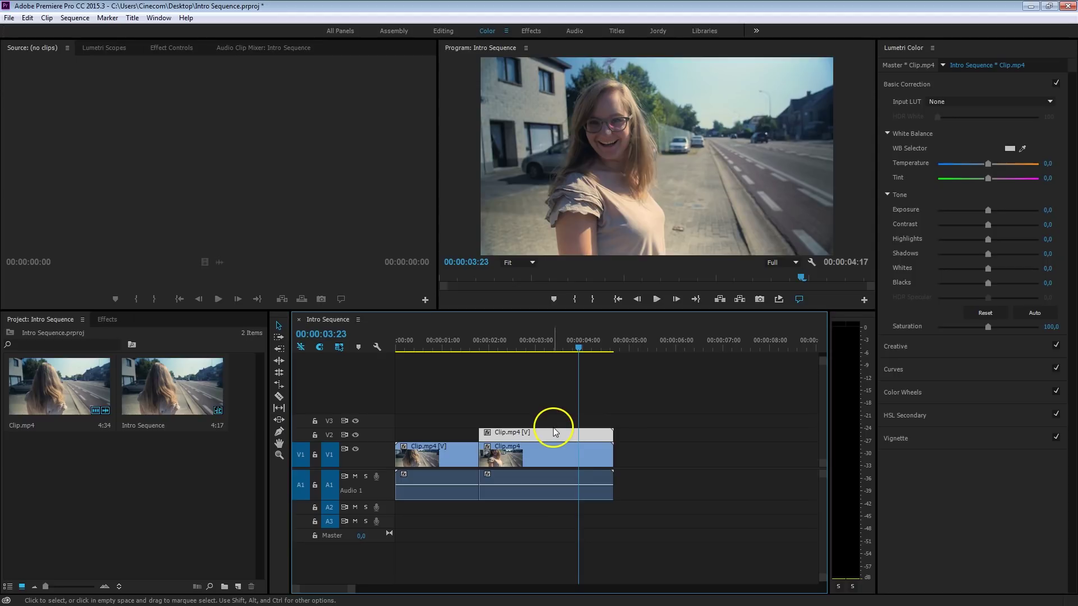
# Step: Add a free-draw bezier mask to the V2 clip's Opacity in Effect Controls
pyautogui.click(159, 49)
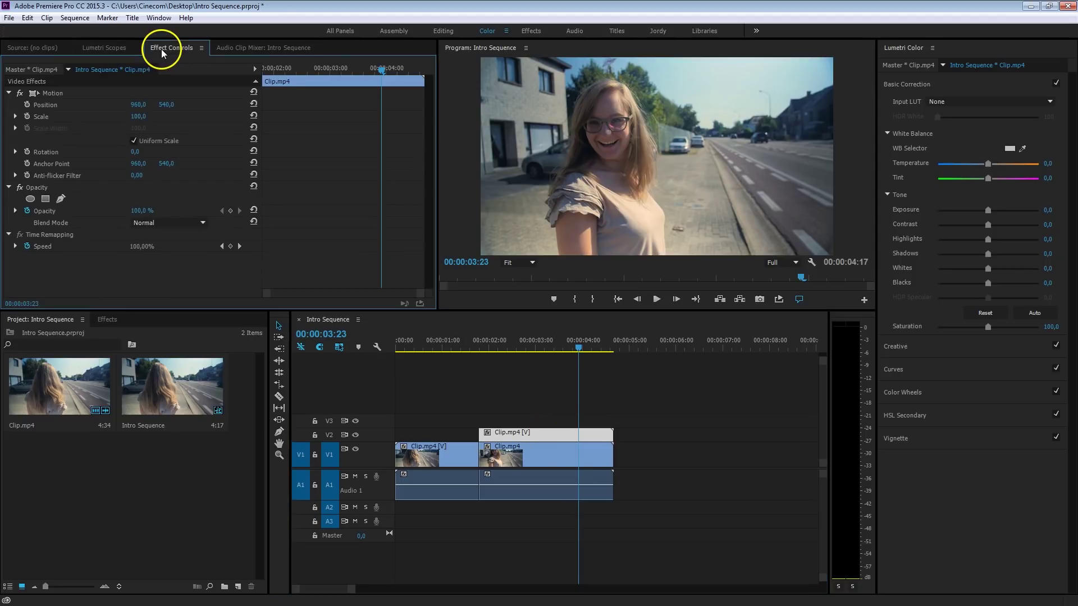
pyautogui.click(32, 187)
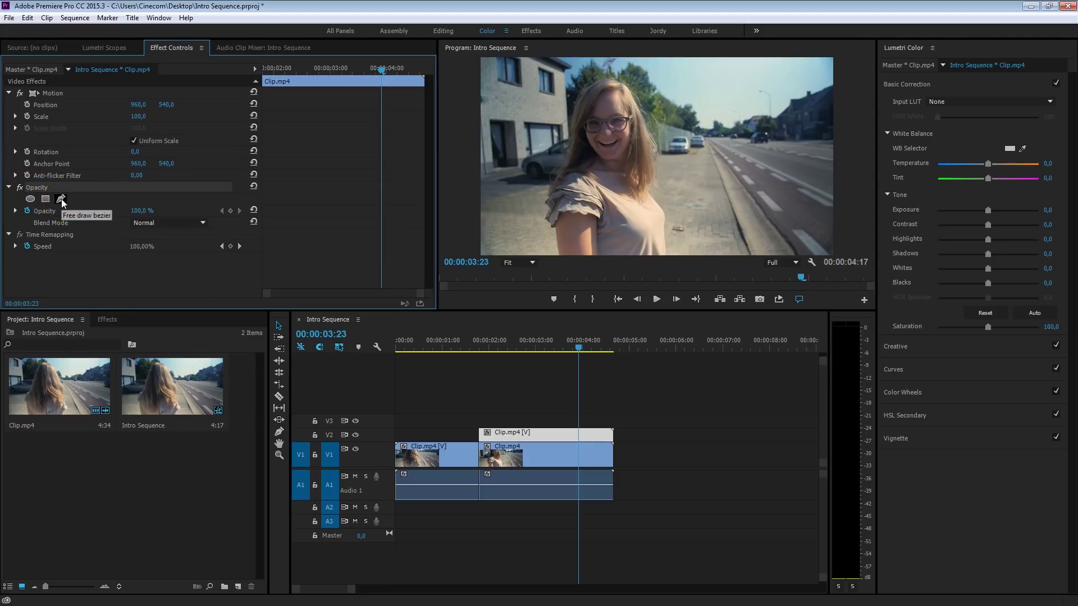
pyautogui.click(62, 201)
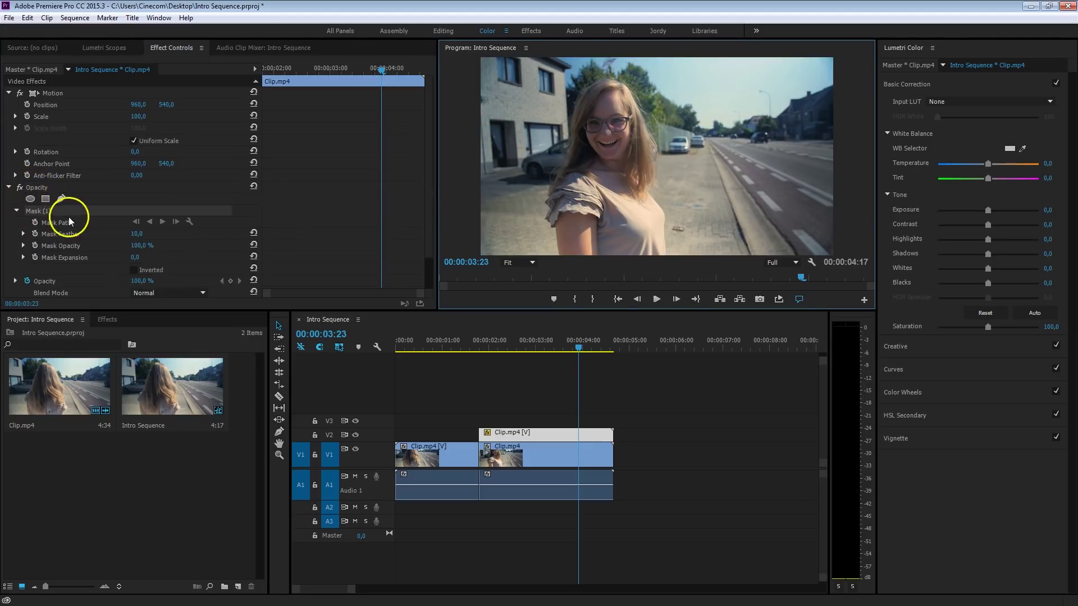
# Step: Zoom the Program monitor to 200% and scroll to the girl
pyautogui.click(520, 262)
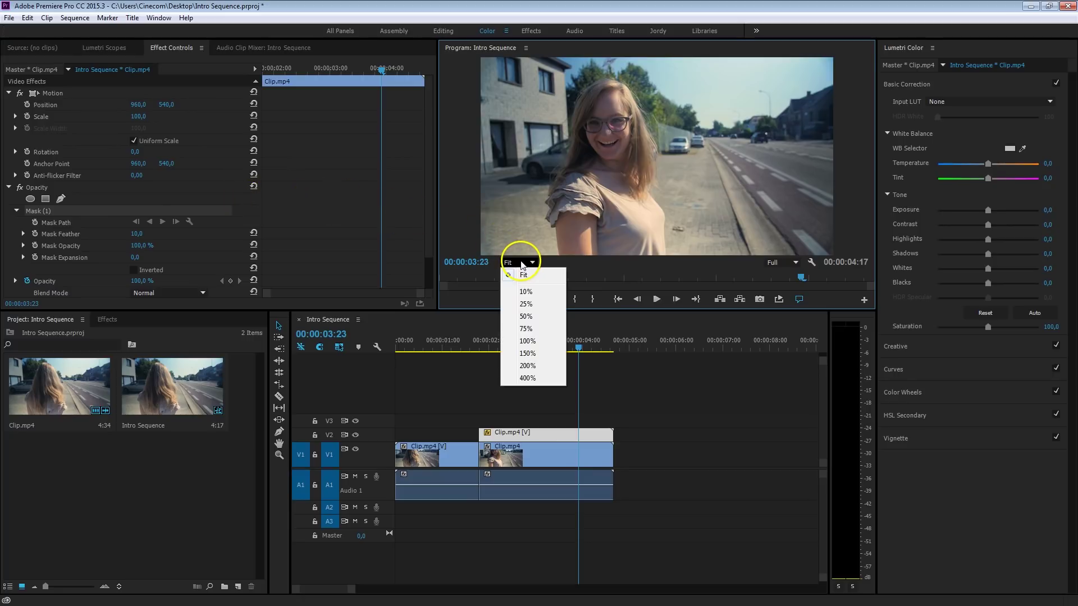
pyautogui.click(529, 366)
pyautogui.moveTo(648, 255); pyautogui.dragTo(567, 254)
pyautogui.moveTo(872, 154); pyautogui.dragTo(706, 256)
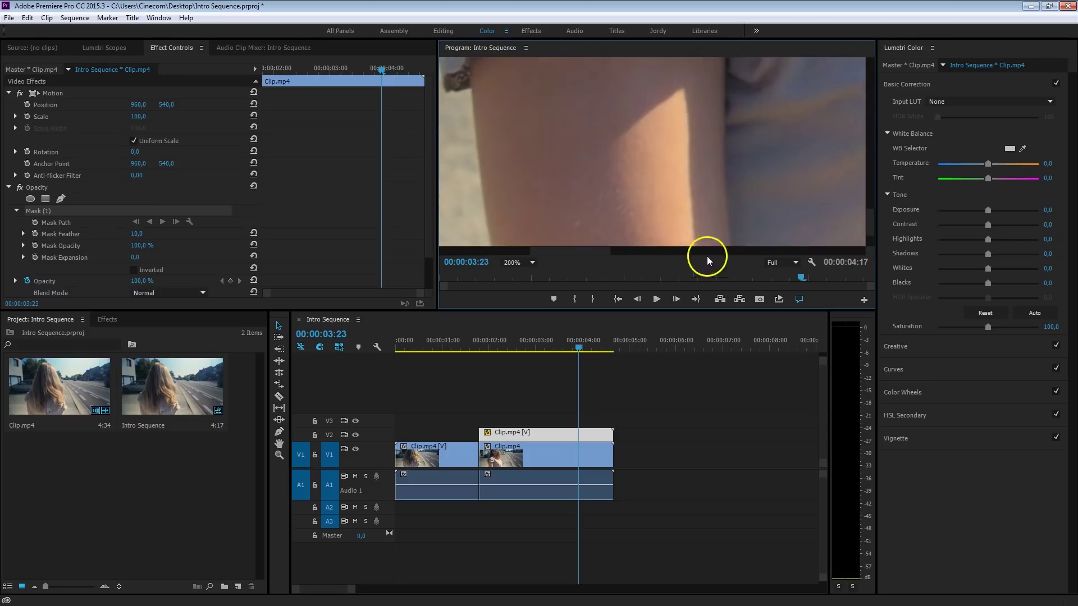
pyautogui.moveTo(586, 251); pyautogui.dragTo(577, 219)
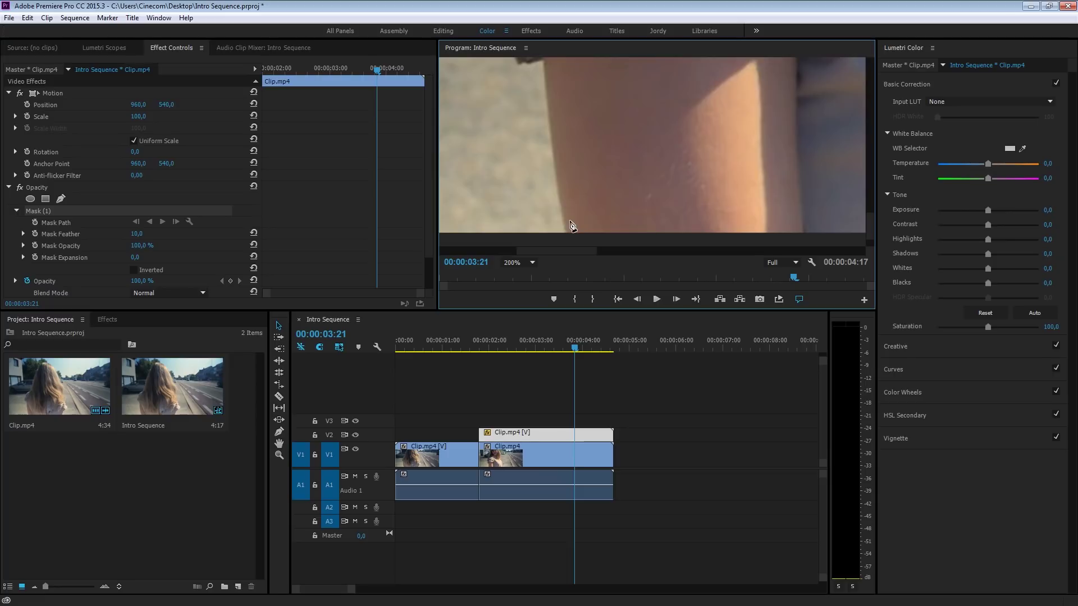
# Step: Place bezier points from the frame bottom up the arm, sleeve and silhouette, closing at the first point
pyautogui.click(566, 234)
pyautogui.moveTo(542, 59); pyautogui.dragTo(543, 14)
pyautogui.moveTo(869, 221); pyautogui.dragTo(868, 168)
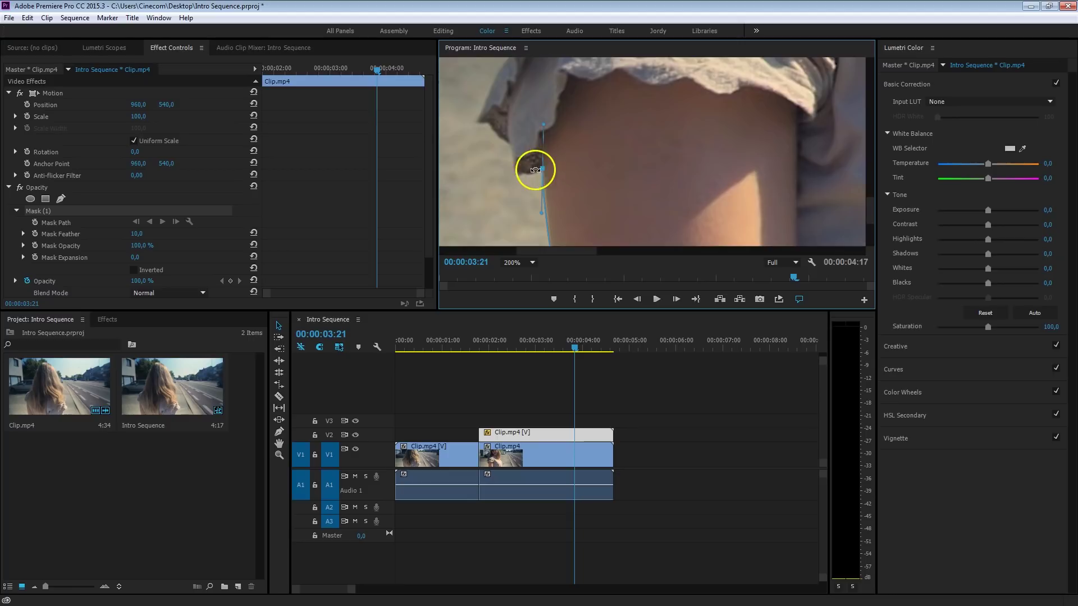
pyautogui.moveTo(516, 175); pyautogui.dragTo(546, 128)
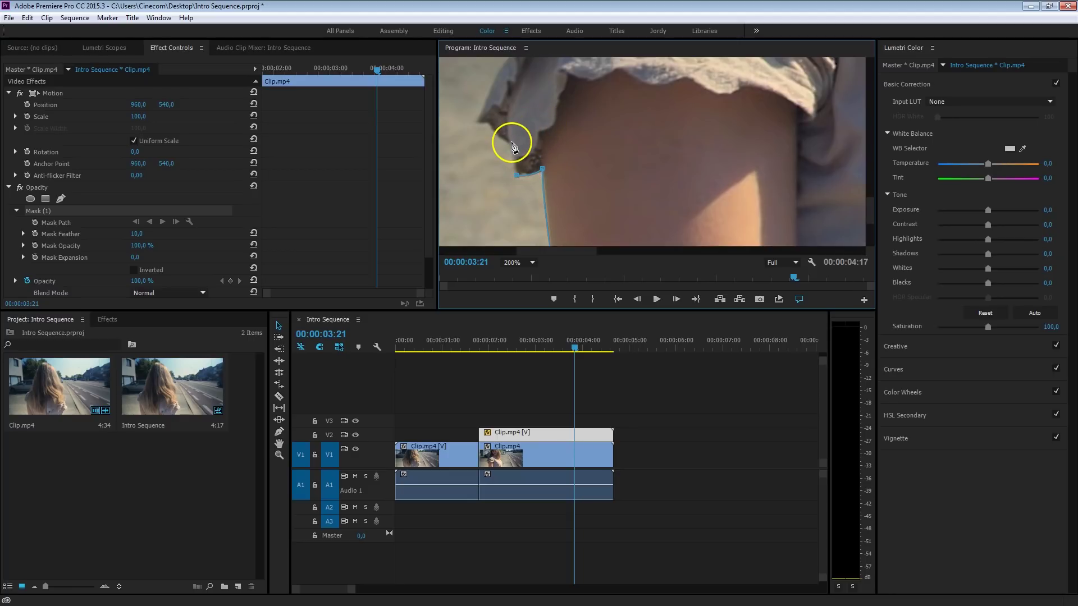
pyautogui.moveTo(511, 139); pyautogui.dragTo(516, 153)
pyautogui.moveTo(482, 121); pyautogui.dragTo(486, 91)
pyautogui.press('Left')
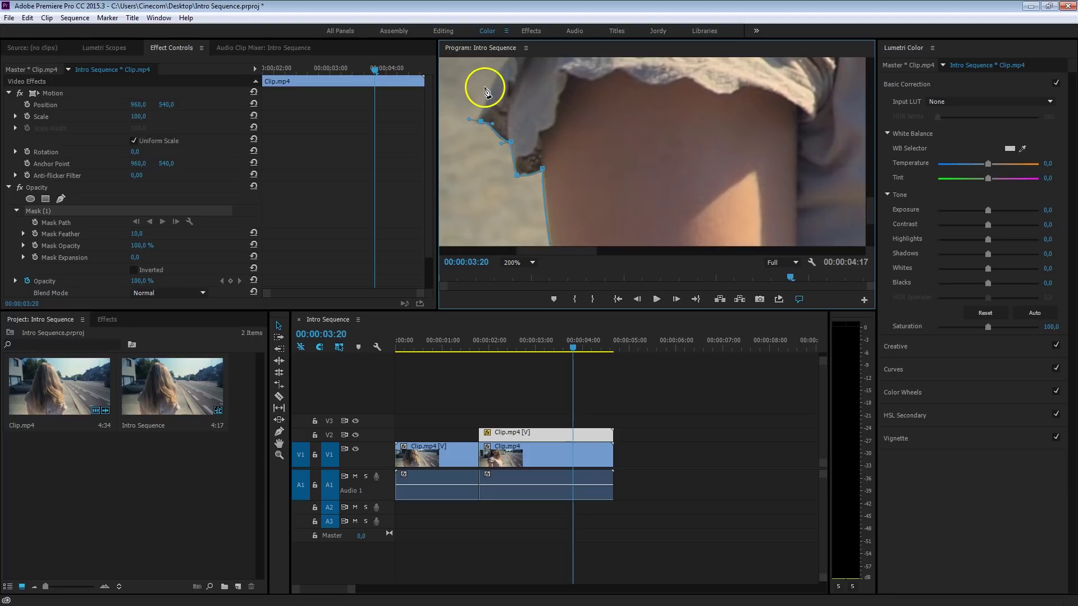
pyautogui.moveTo(870, 209); pyautogui.dragTo(871, 193)
pyautogui.click(508, 181)
pyautogui.moveTo(477, 149); pyautogui.dragTo(463, 146)
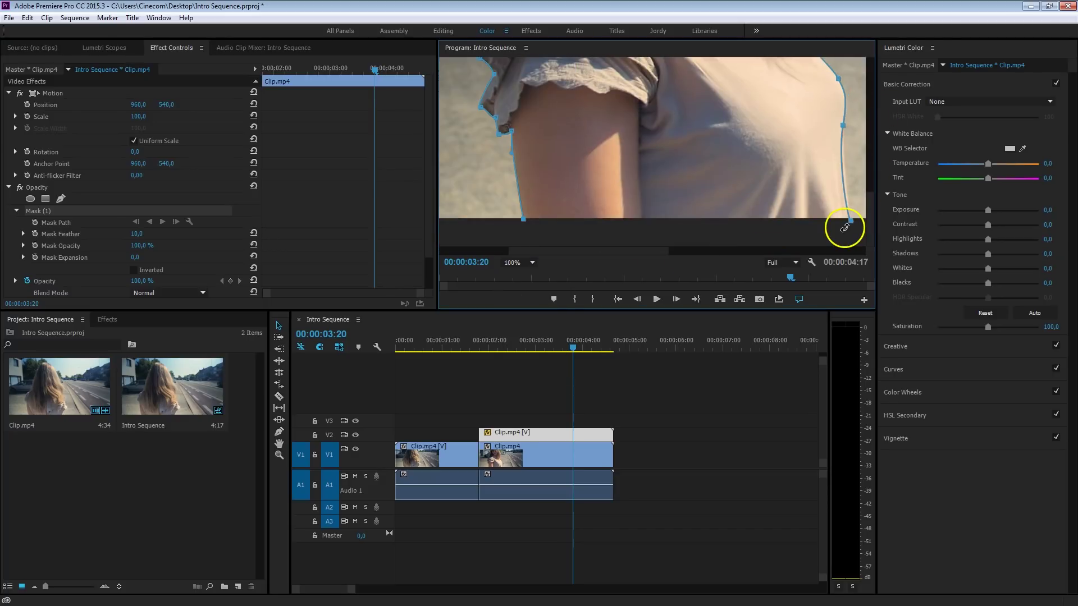
pyautogui.click(523, 219)
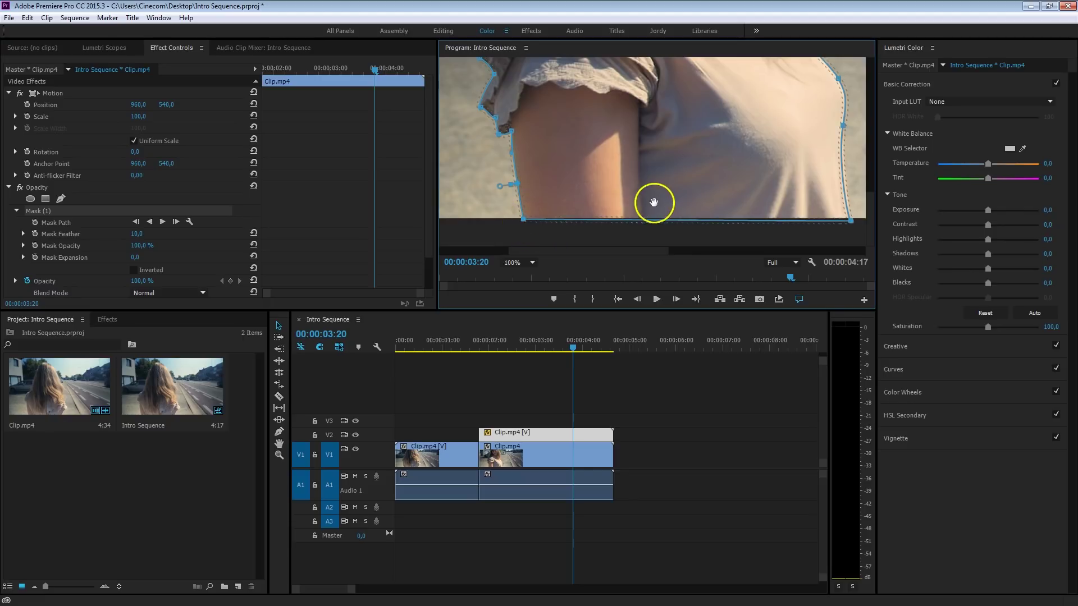
# Step: Fit the Program monitor to the frame and hide track V1 to show the cutout on black
pyautogui.click(524, 263)
pyautogui.click(525, 273)
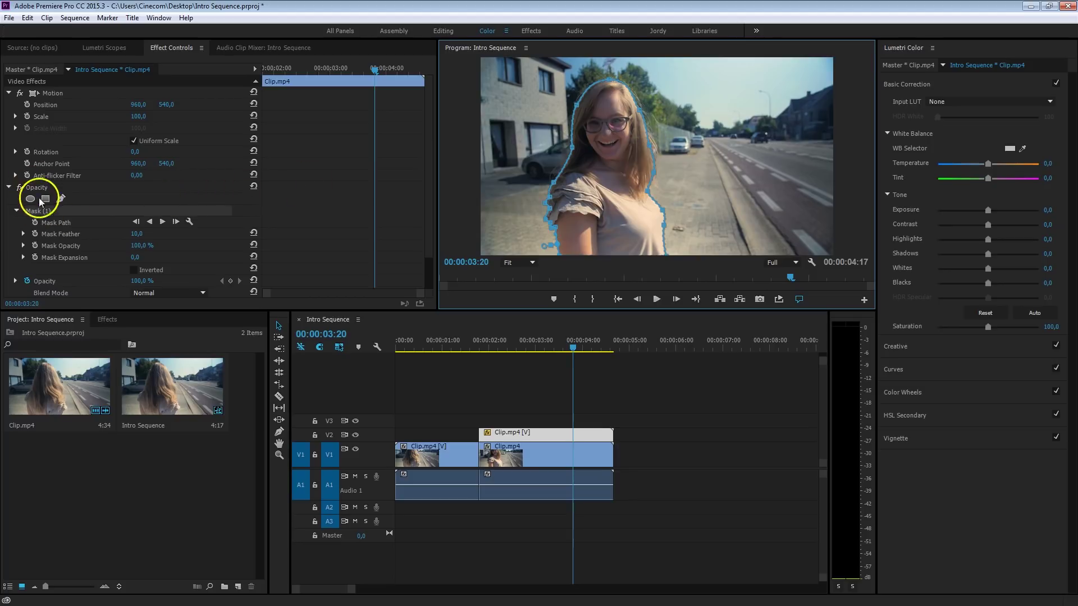
pyautogui.scroll(-1, 52, 254)
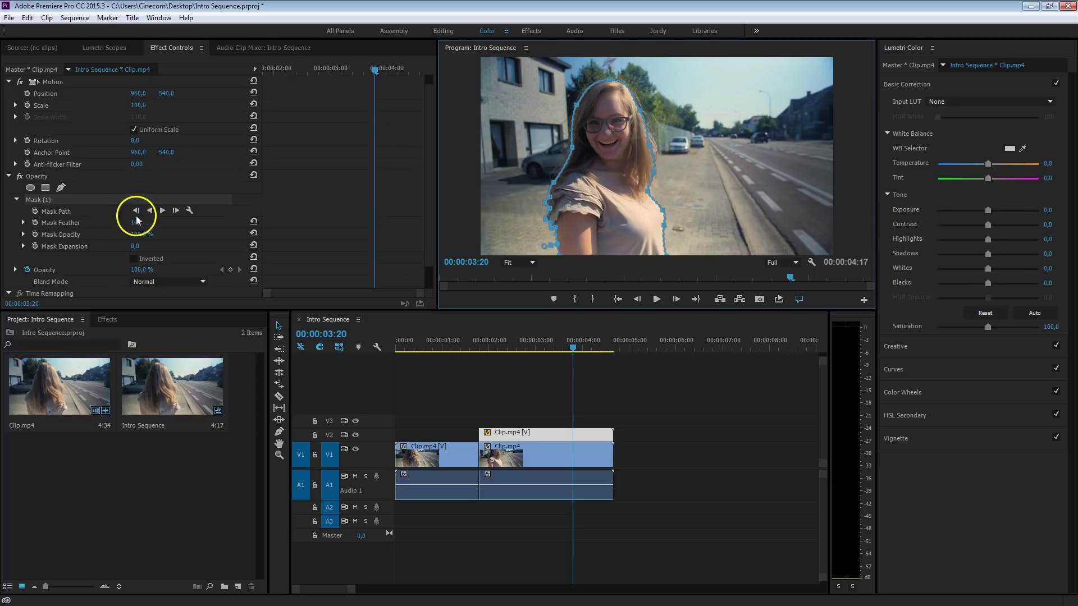
pyautogui.scroll(1, 210, 196)
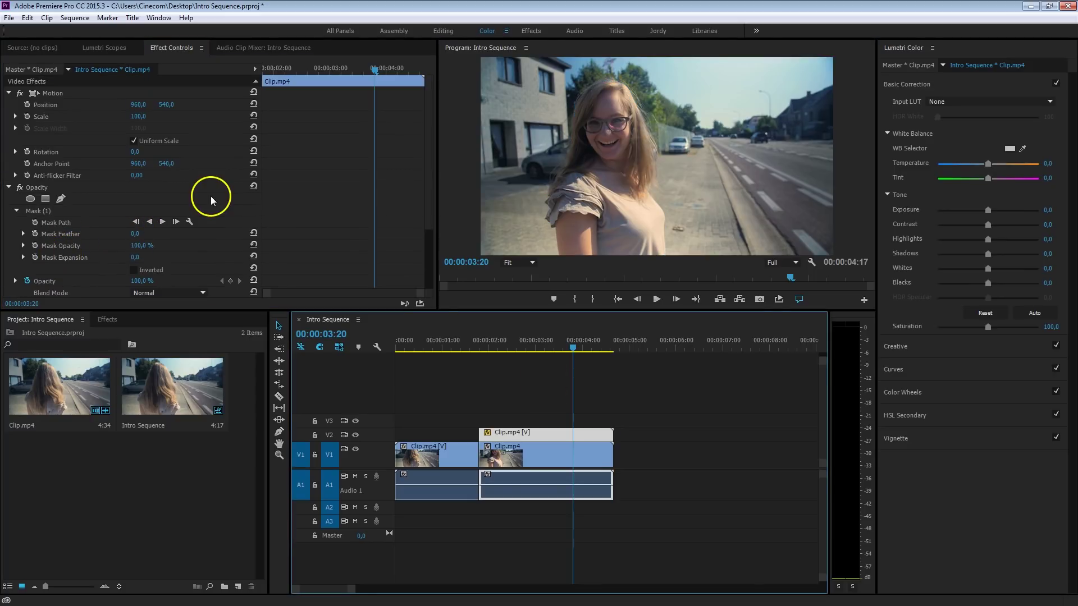
pyautogui.click(356, 449)
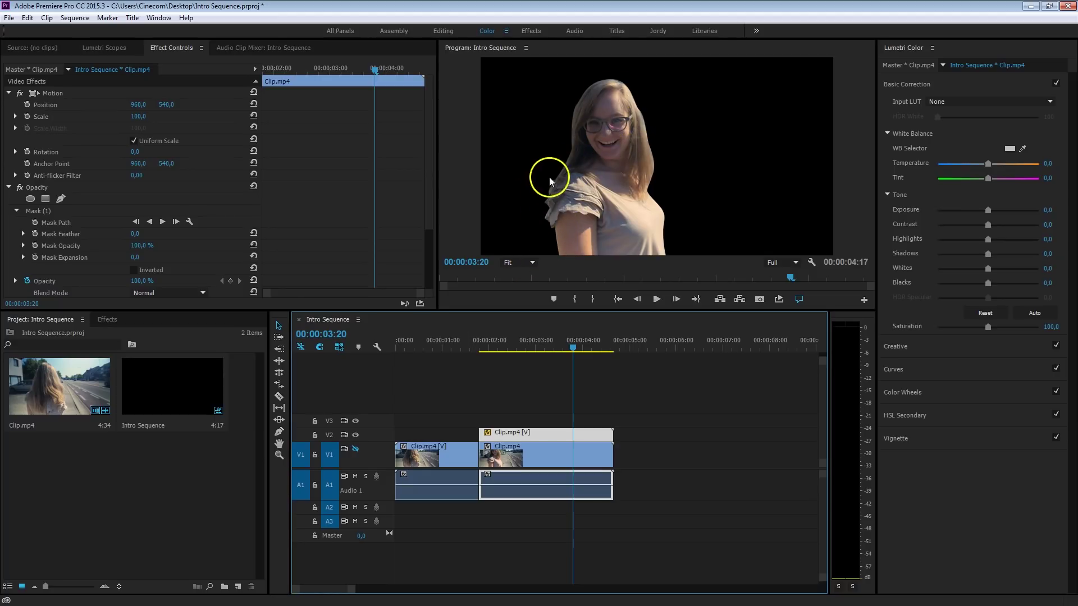
# Step: Turn track V1 back on and search the Effects panel for 'paint' to select Paint Bucket
pyautogui.click(356, 449)
pyautogui.click(107, 319)
pyautogui.click(82, 334)
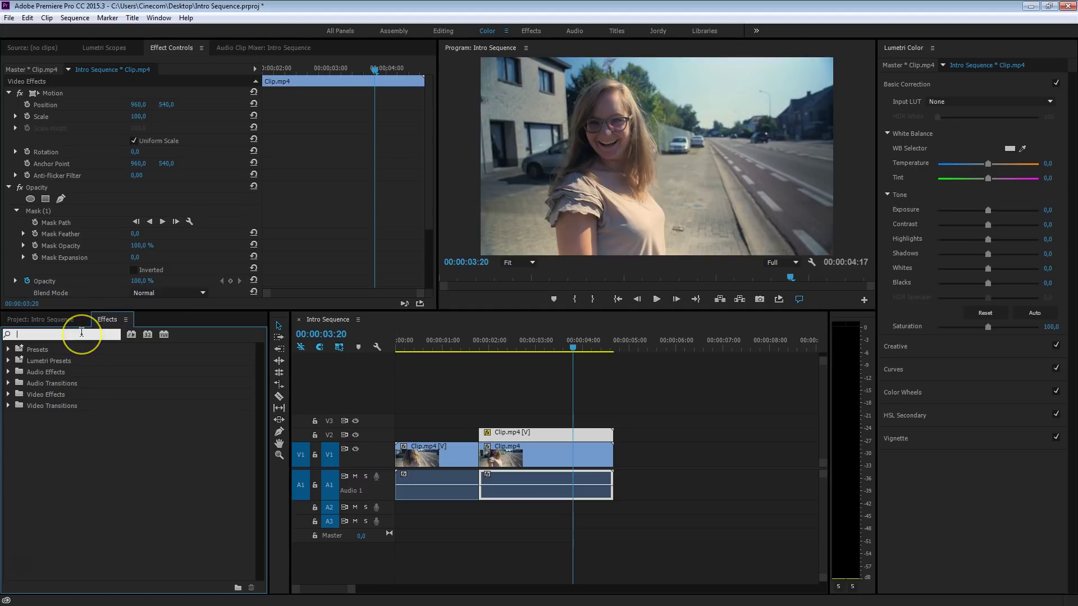
pyautogui.write('paint')
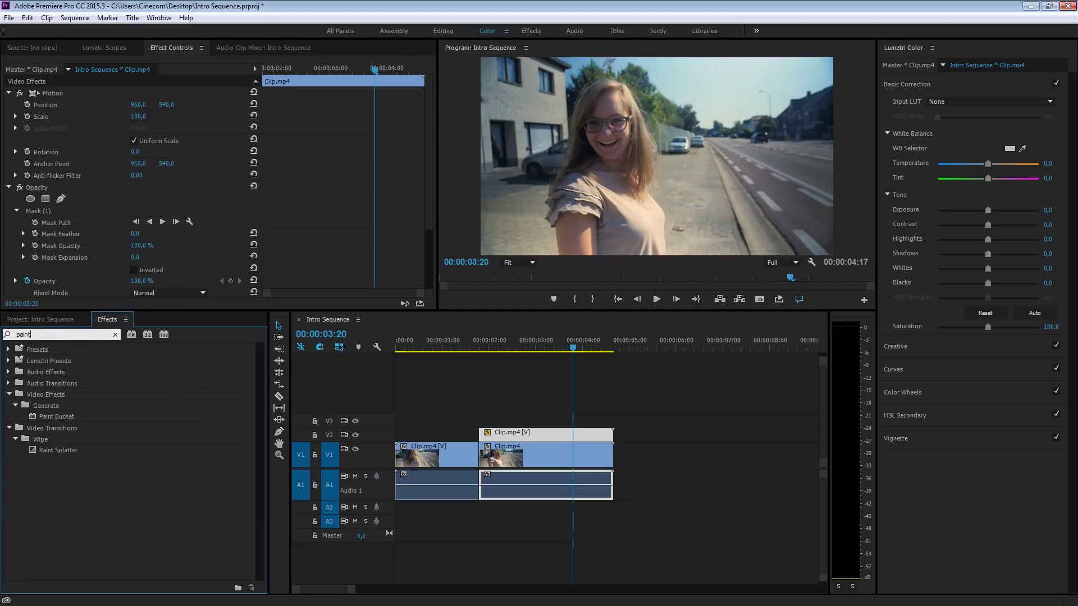
pyautogui.click(53, 417)
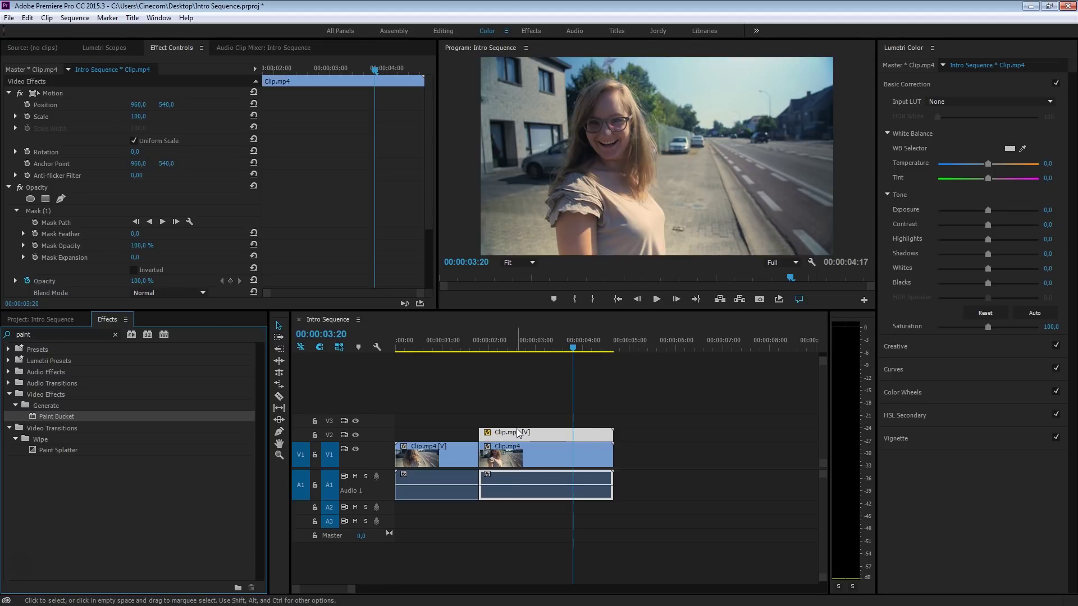
# Step: Nest the masked V2 clip as 'Cut out Kim' and open the nested sequence
pyautogui.click(311, 281)
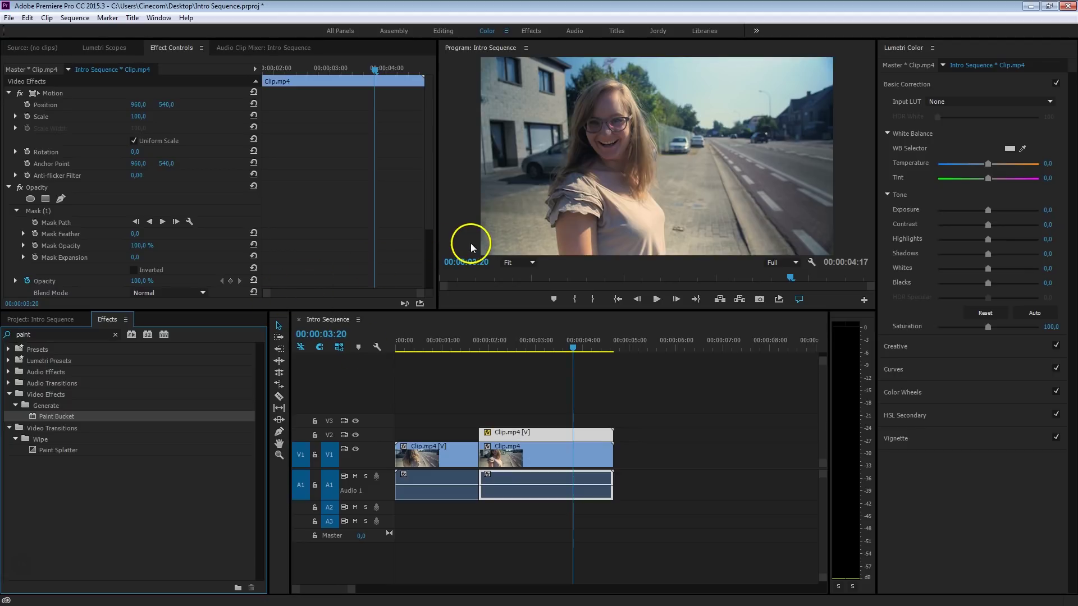
pyautogui.rightClick(513, 433)
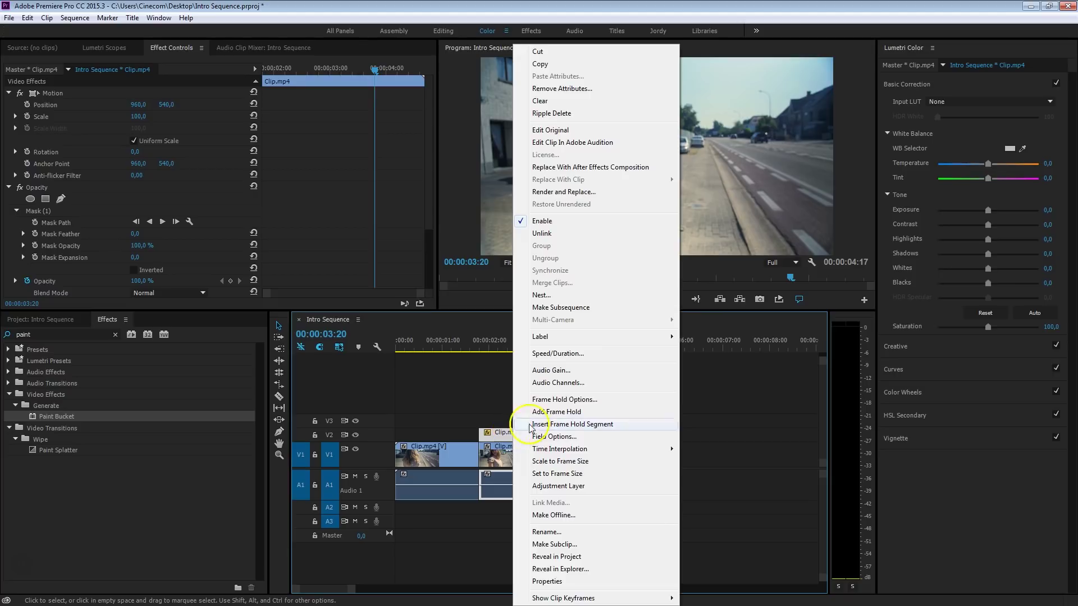
pyautogui.click(586, 298)
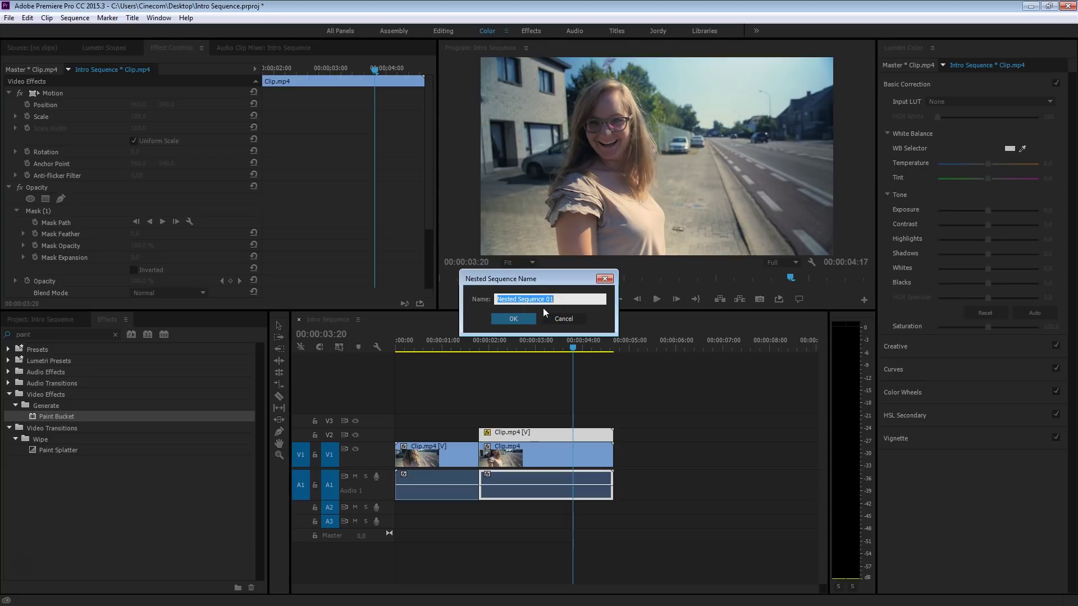
pyautogui.write('Cut out Kim')
pyautogui.press('Return')
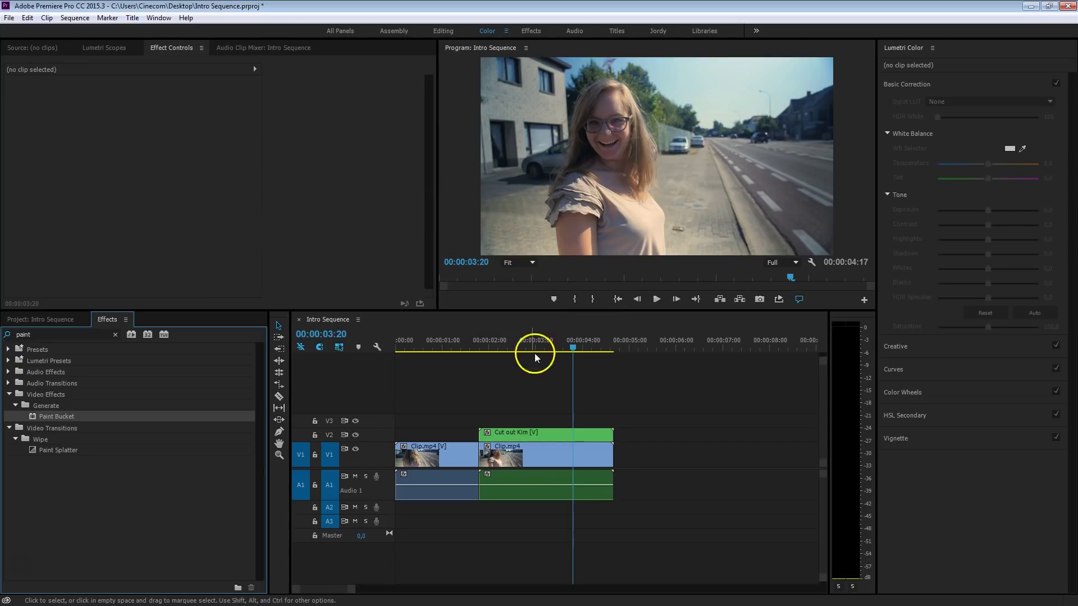
pyautogui.click(515, 434)
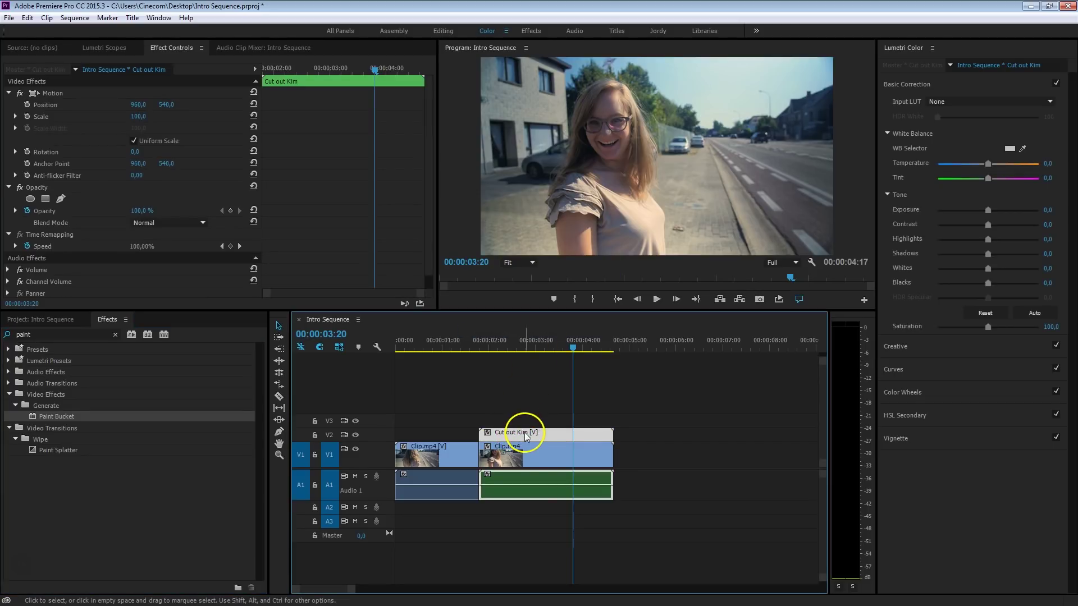
pyautogui.doubleClick(533, 435)
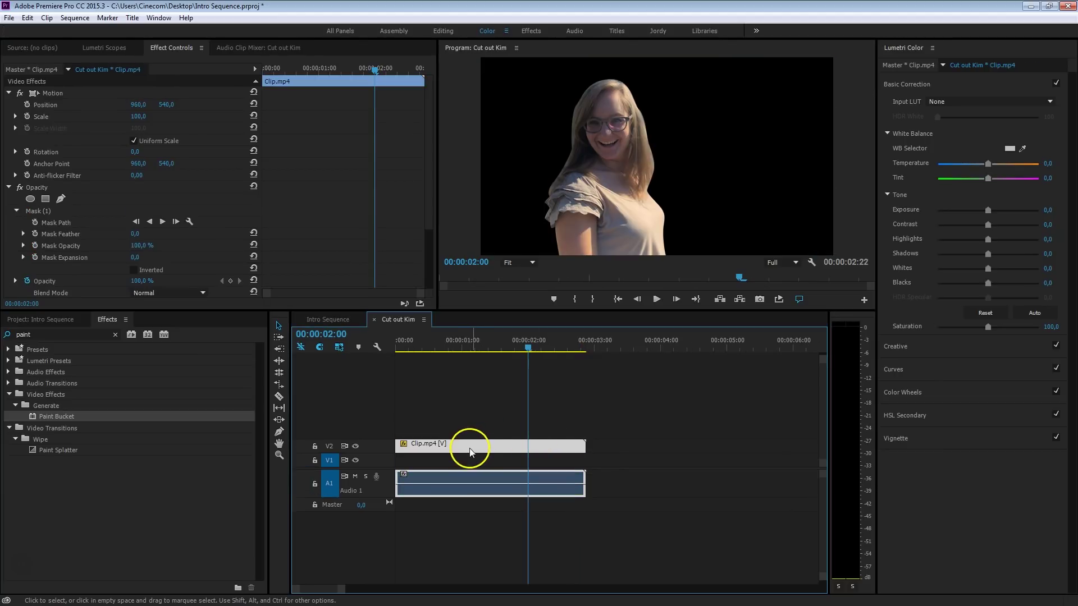
# Step: Apply Paint Bucket to the Cut out Kim clip in the Intro Sequence
pyautogui.click(352, 324)
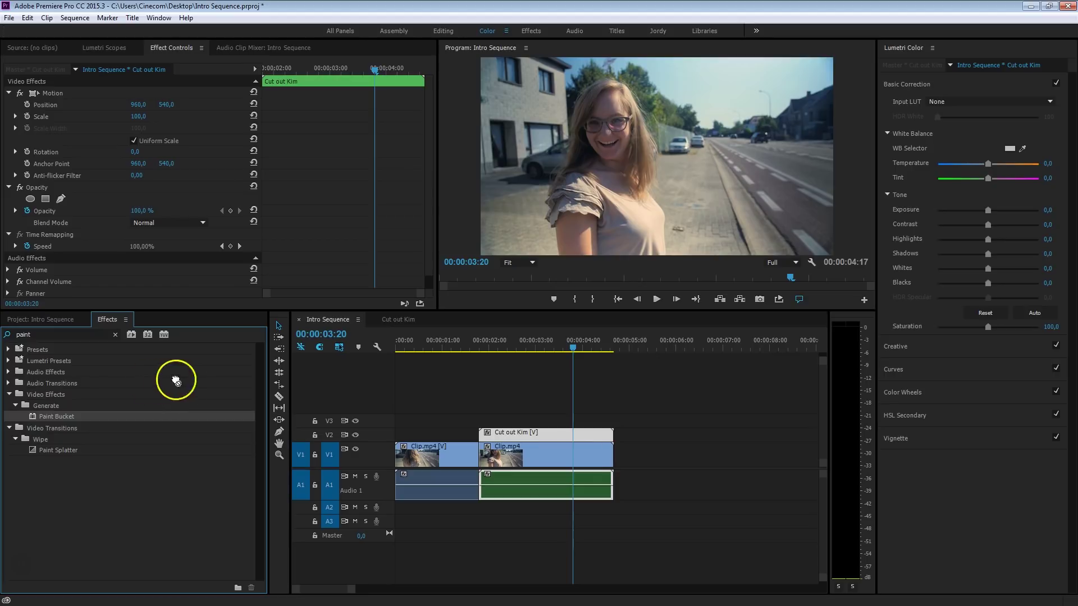
pyautogui.moveTo(176, 381)
pyautogui.mouseDown()
pyautogui.moveTo(515, 409)
pyautogui.moveTo(558, 431)
pyautogui.mouseUp()
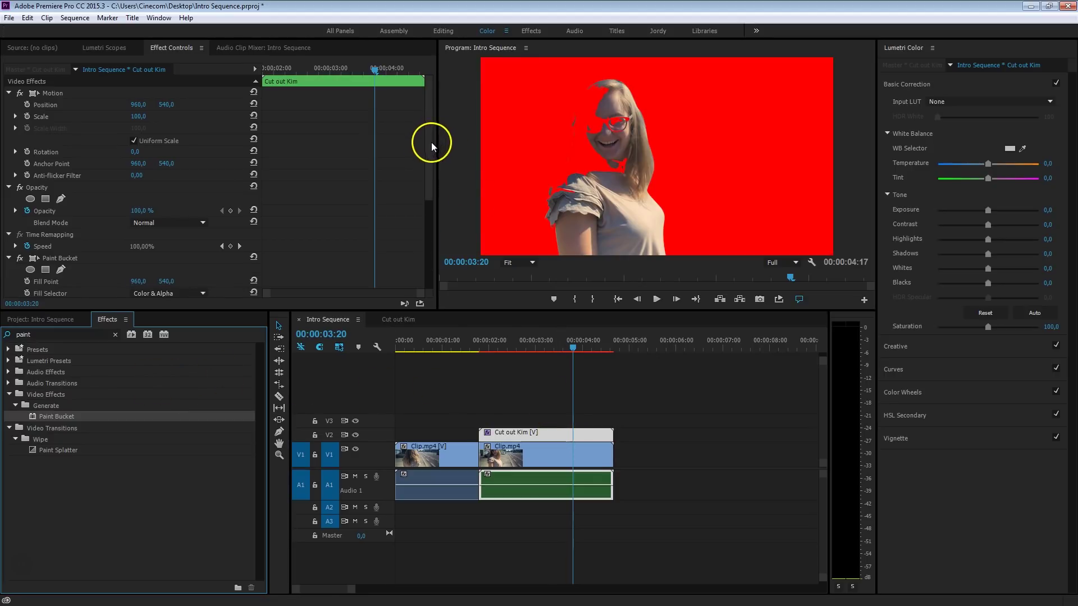
pyautogui.moveTo(432, 143)
pyautogui.mouseDown()
pyautogui.moveTo(438, 184)
pyautogui.moveTo(426, 230)
pyautogui.moveTo(420, 223)
pyautogui.mouseUp()
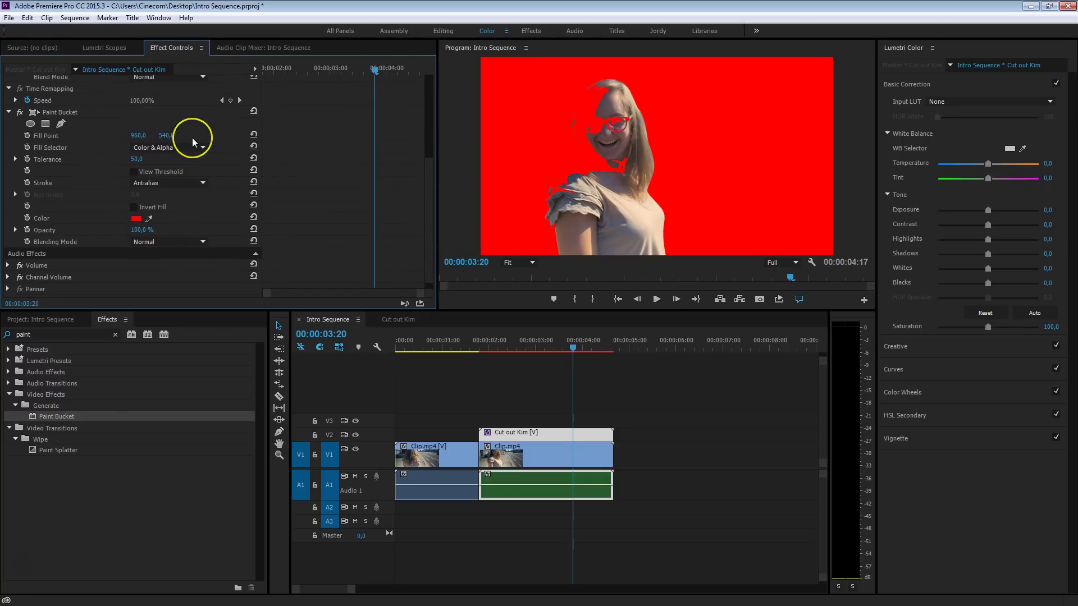
pyautogui.click(92, 117)
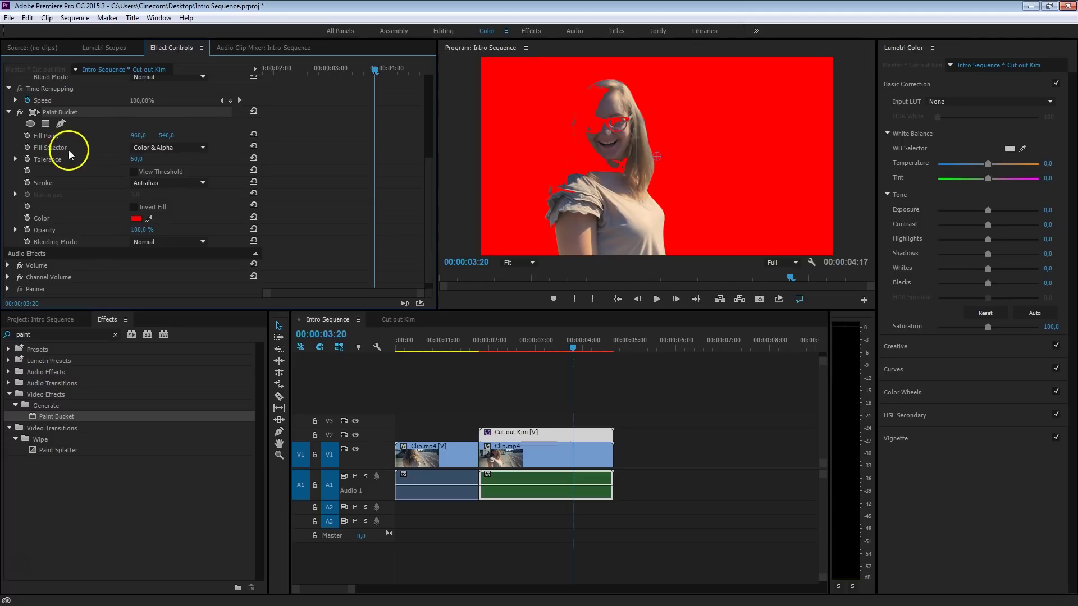
# Step: Set Paint Bucket Fill Selector to Transparency, Stroke to Stroke, widen the stroke, and colour it white
pyautogui.click(172, 148)
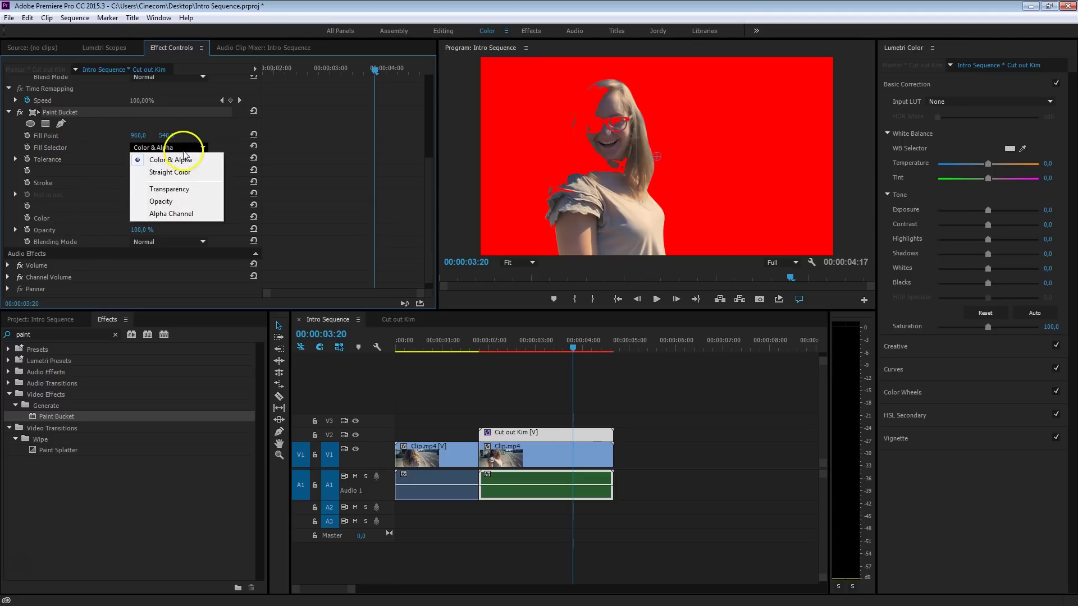
pyautogui.click(200, 190)
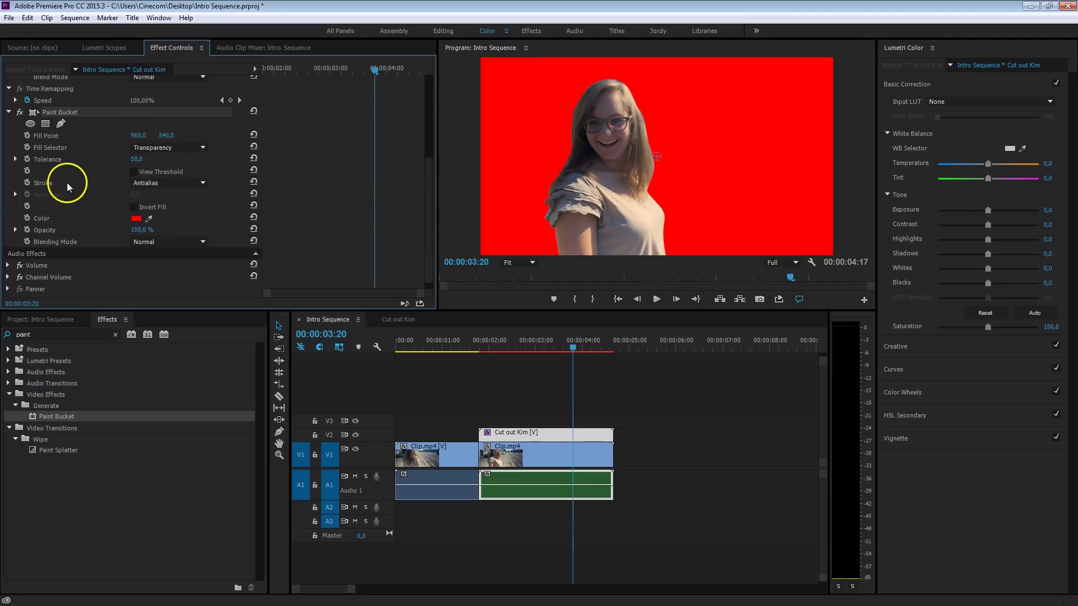
pyautogui.click(191, 183)
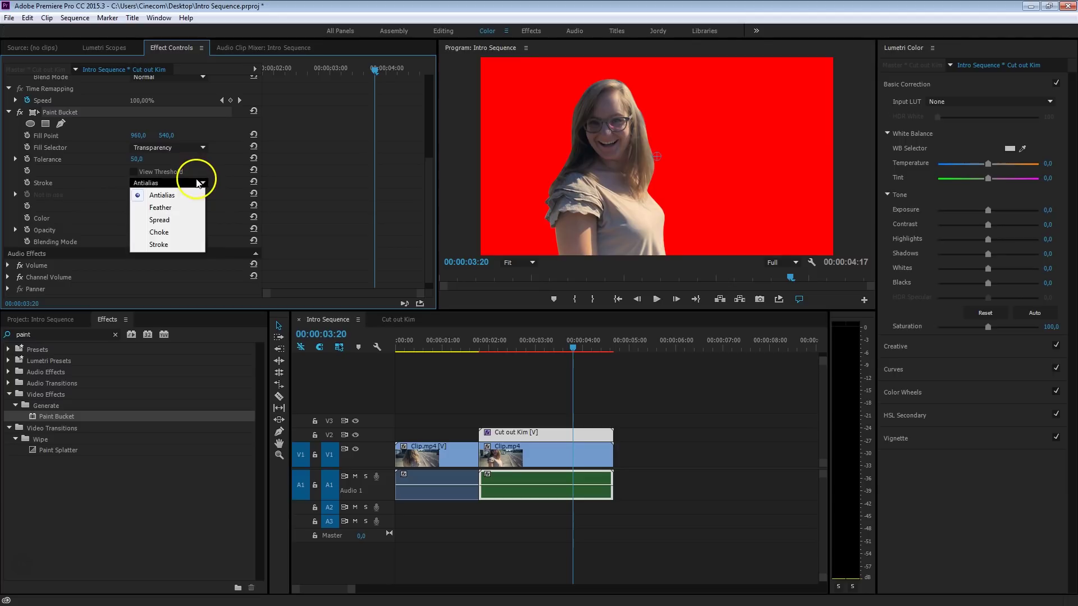
pyautogui.click(162, 246)
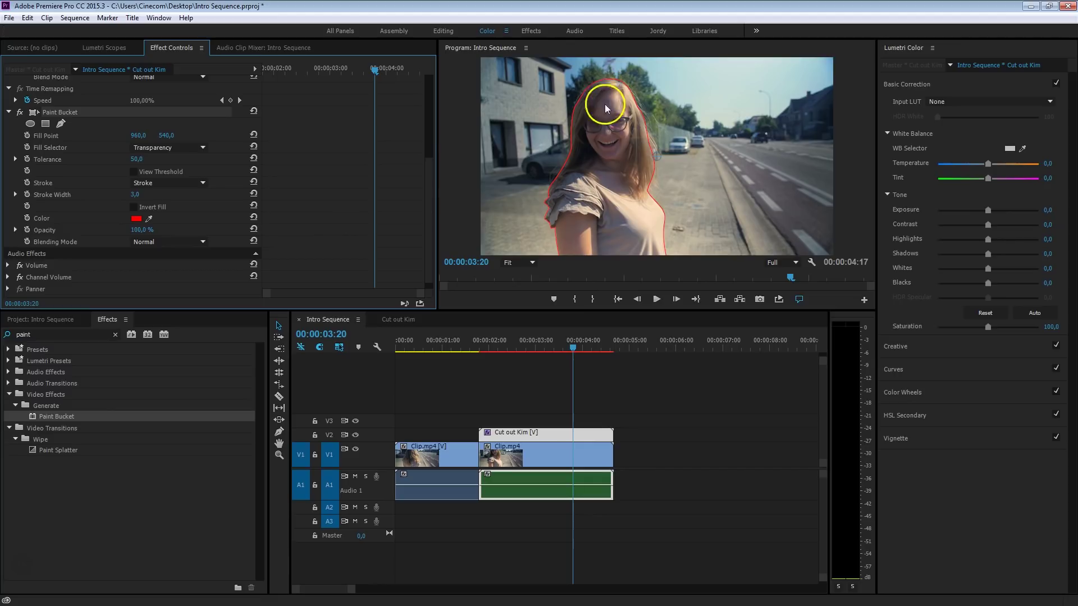
pyautogui.moveTo(137, 194)
pyautogui.mouseDown()
pyautogui.moveTo(308, 157)
pyautogui.moveTo(297, 158)
pyautogui.mouseUp()
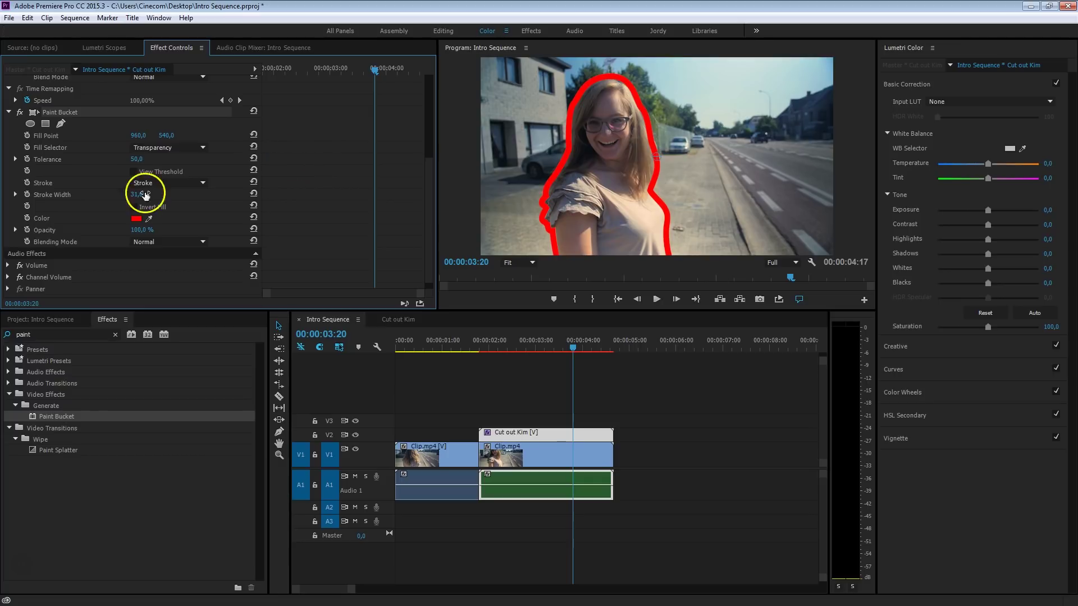
pyautogui.click(137, 220)
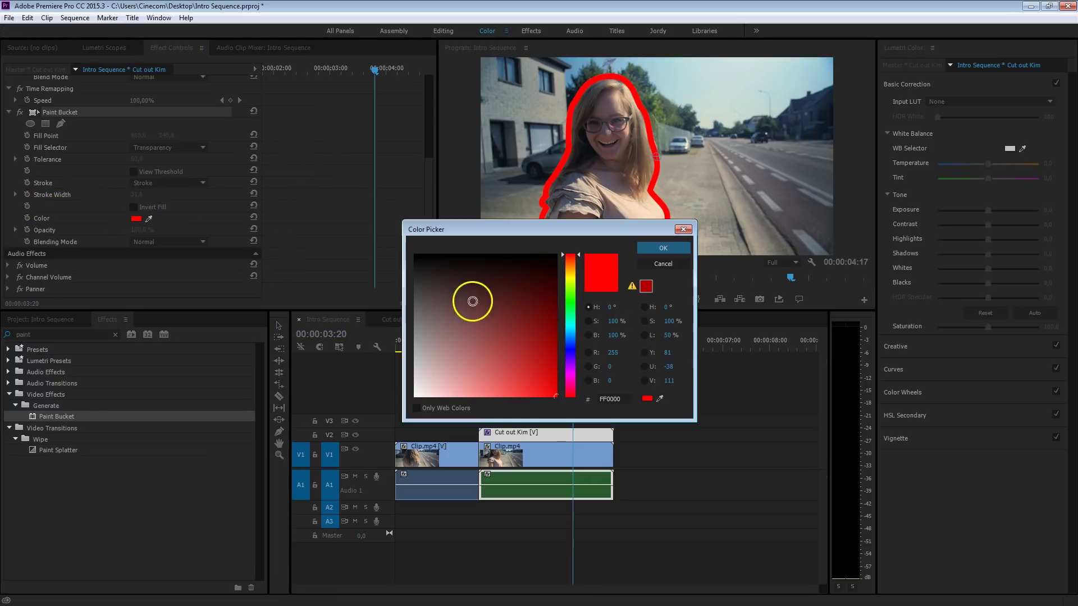
pyautogui.moveTo(471, 301); pyautogui.dragTo(393, 423)
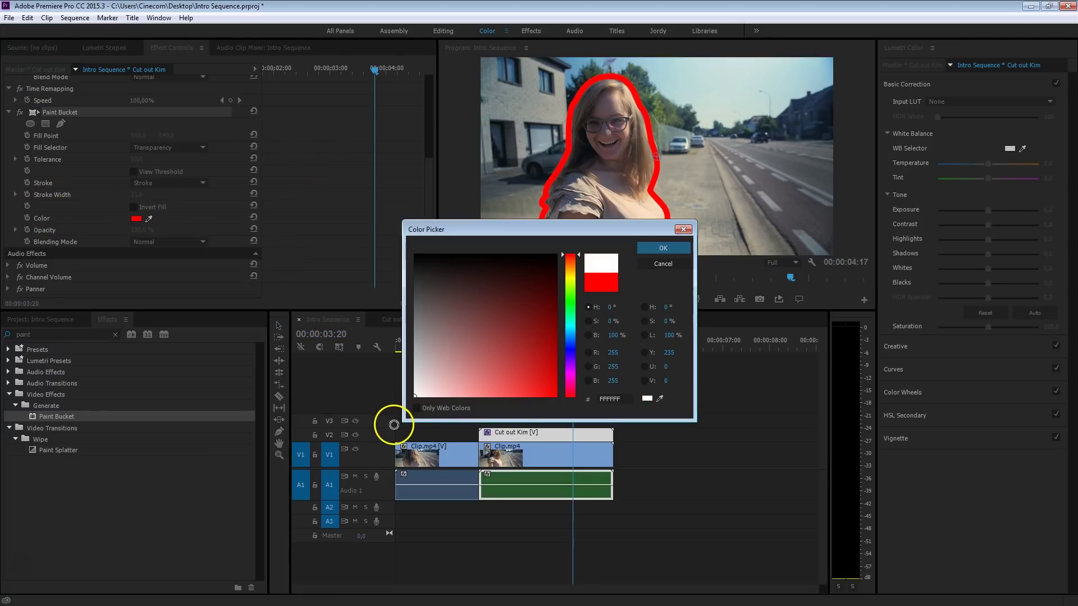
pyautogui.click(655, 244)
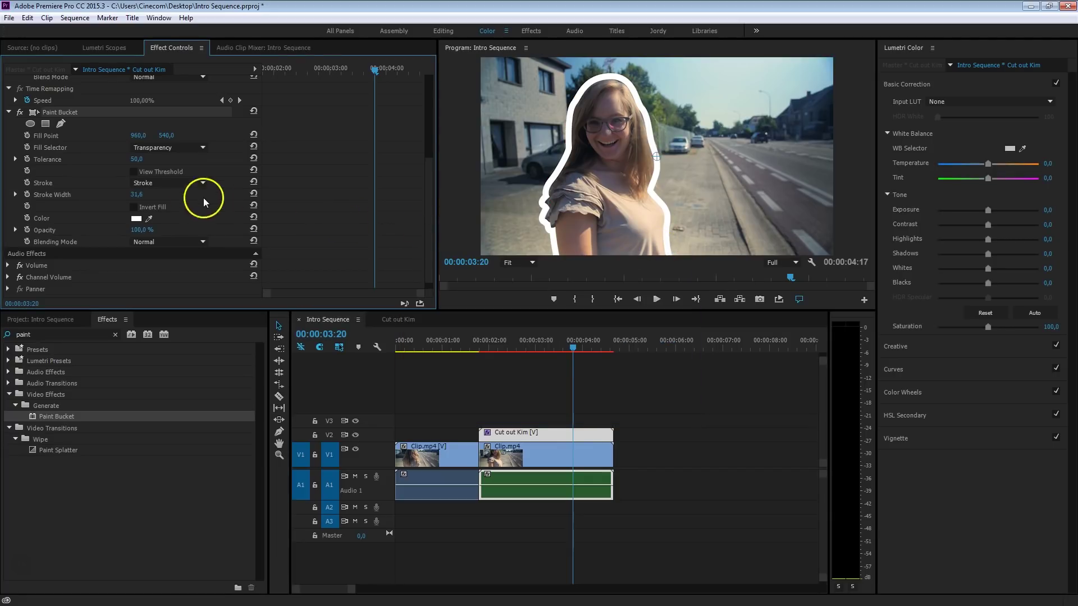
# Step: Lower the Paint Bucket tolerance to 16, check an earlier frame, then raise it to 44
pyautogui.moveTo(137, 161); pyautogui.dragTo(76, 161)
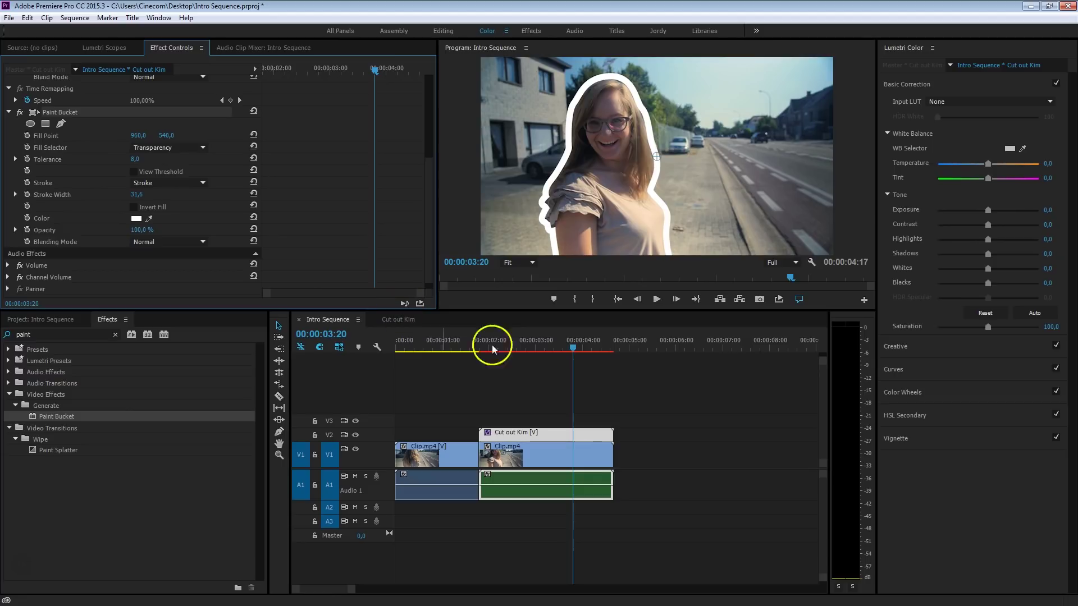
pyautogui.moveTo(501, 345); pyautogui.dragTo(559, 348)
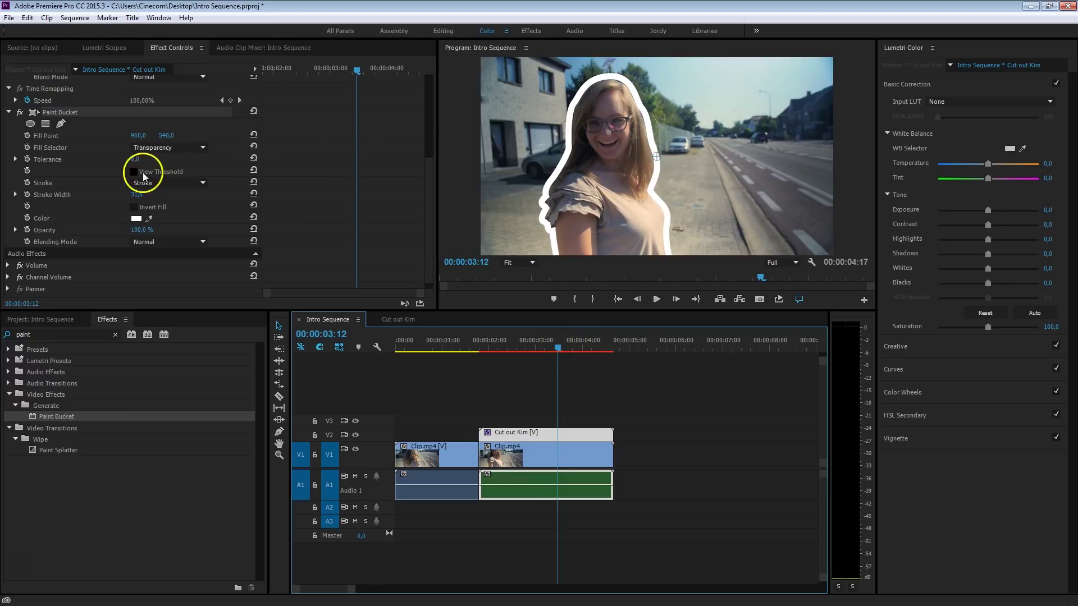
pyautogui.moveTo(135, 160)
pyautogui.mouseDown()
pyautogui.moveTo(163, 157)
pyautogui.moveTo(149, 159)
pyautogui.mouseUp()
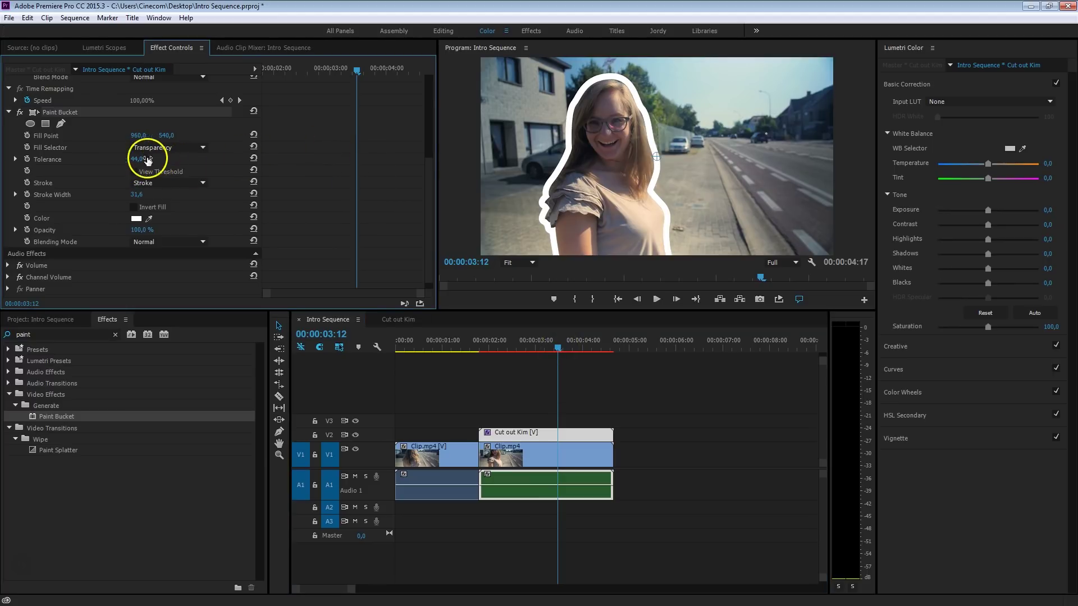
# Step: Set the Cut out Kim clip's scale to 84 and shift its anchor point left onto the girl
pyautogui.click(9, 112)
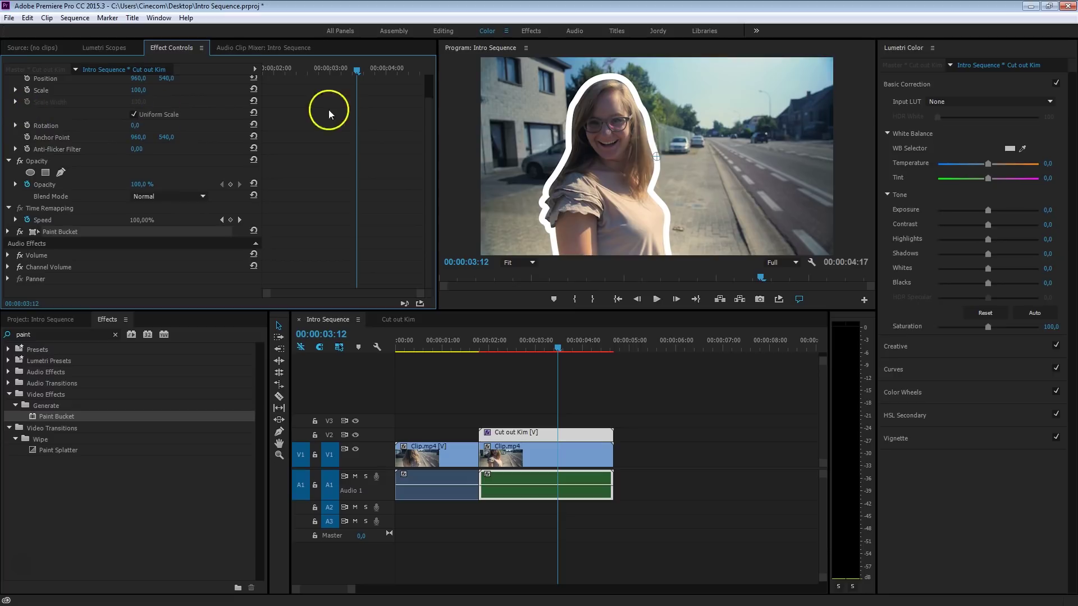
pyautogui.scroll(2, 429, 160)
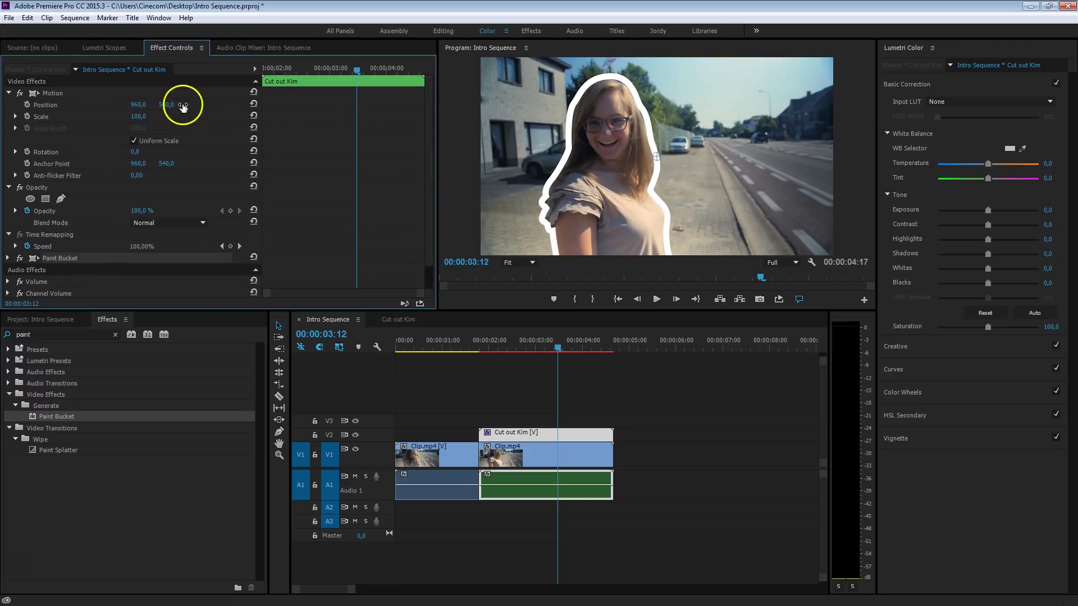
pyautogui.click(65, 93)
pyautogui.moveTo(139, 120); pyautogui.dragTo(166, 108)
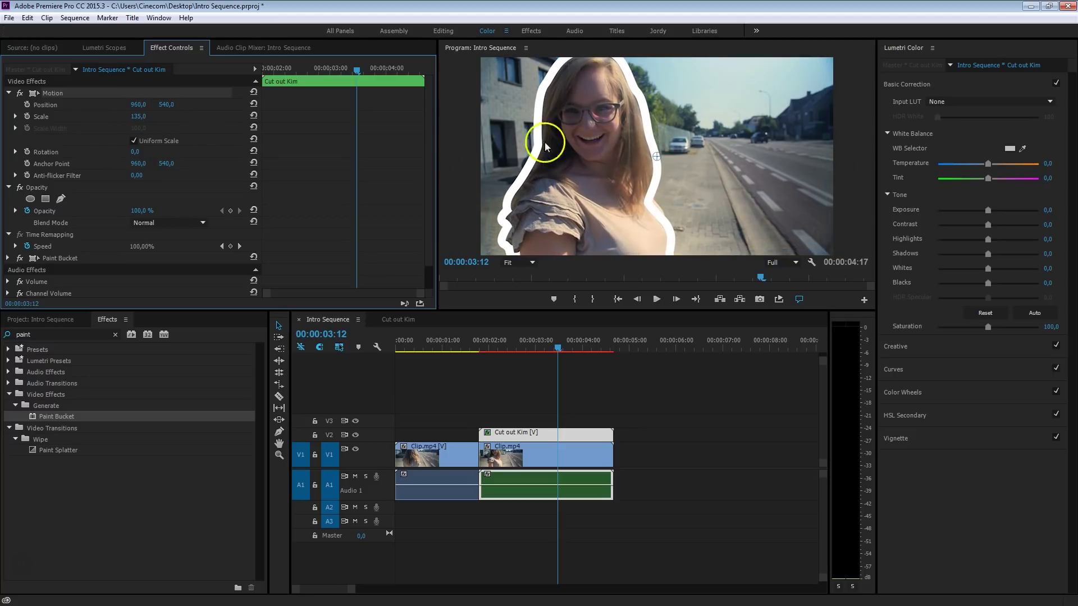
pyautogui.moveTo(137, 120); pyautogui.dragTo(115, 114)
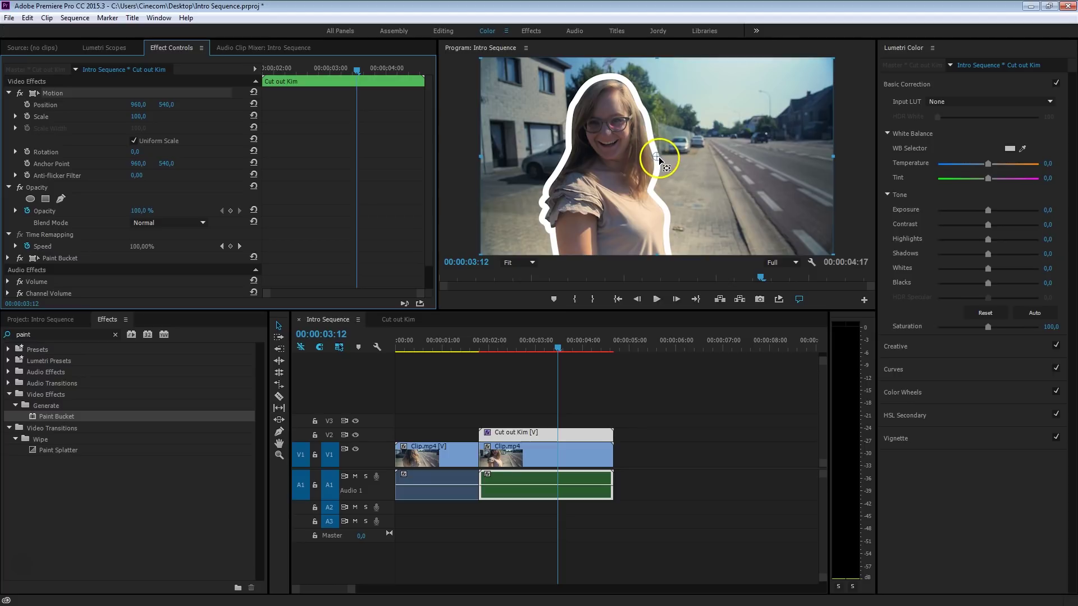
pyautogui.moveTo(656, 156); pyautogui.dragTo(620, 167)
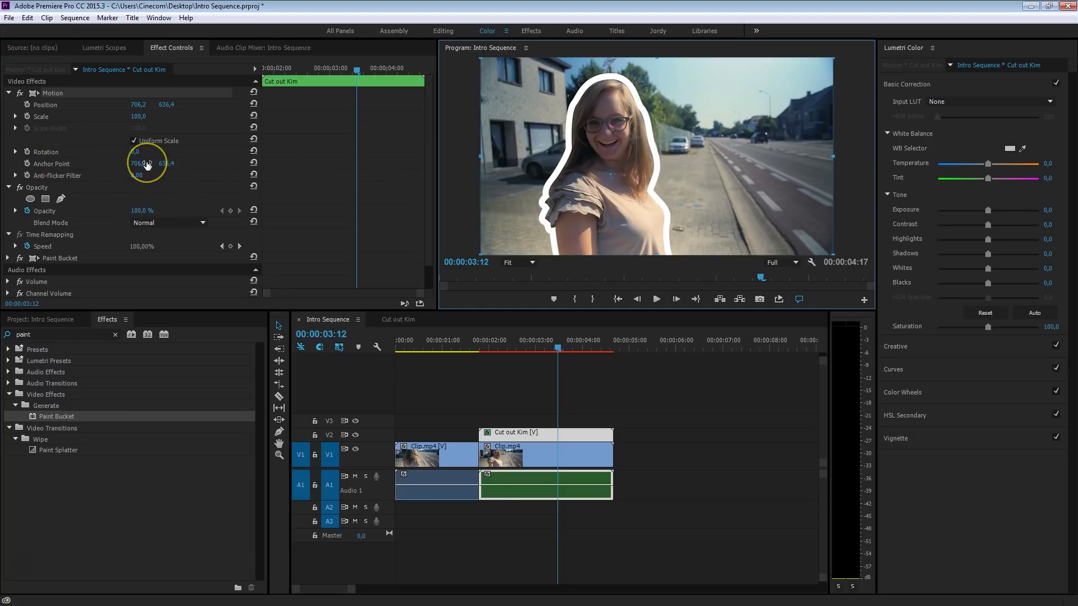
# Step: Keyframe Cut out Kim's Scale at 100 at 01:20 and 104 near the clip end
pyautogui.moveTo(279, 67); pyautogui.dragTo(262, 69)
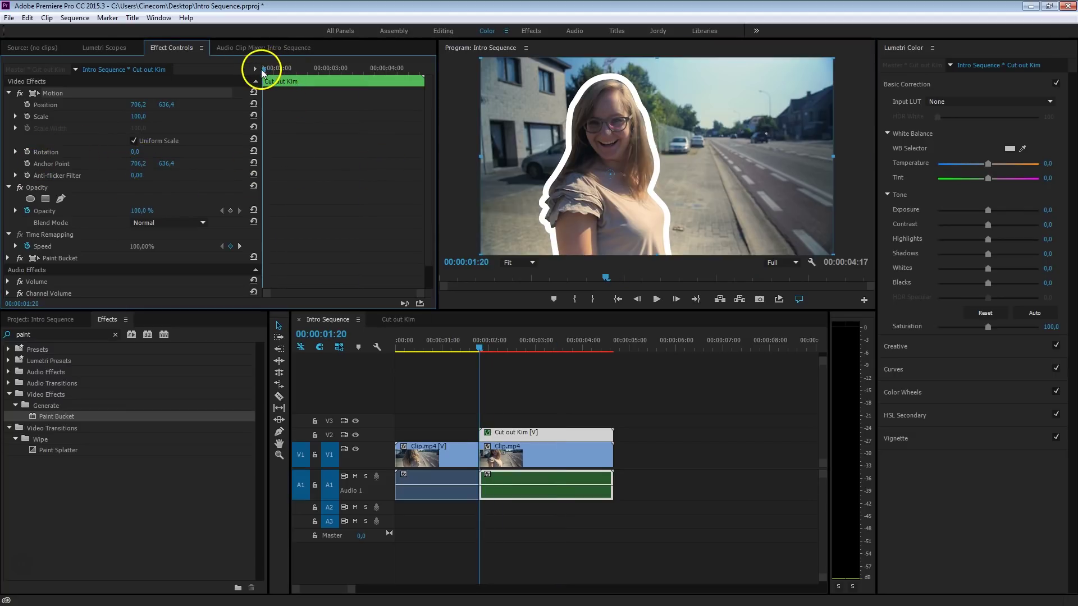
pyautogui.click(27, 118)
pyautogui.moveTo(268, 69); pyautogui.dragTo(420, 50)
pyautogui.click(147, 116)
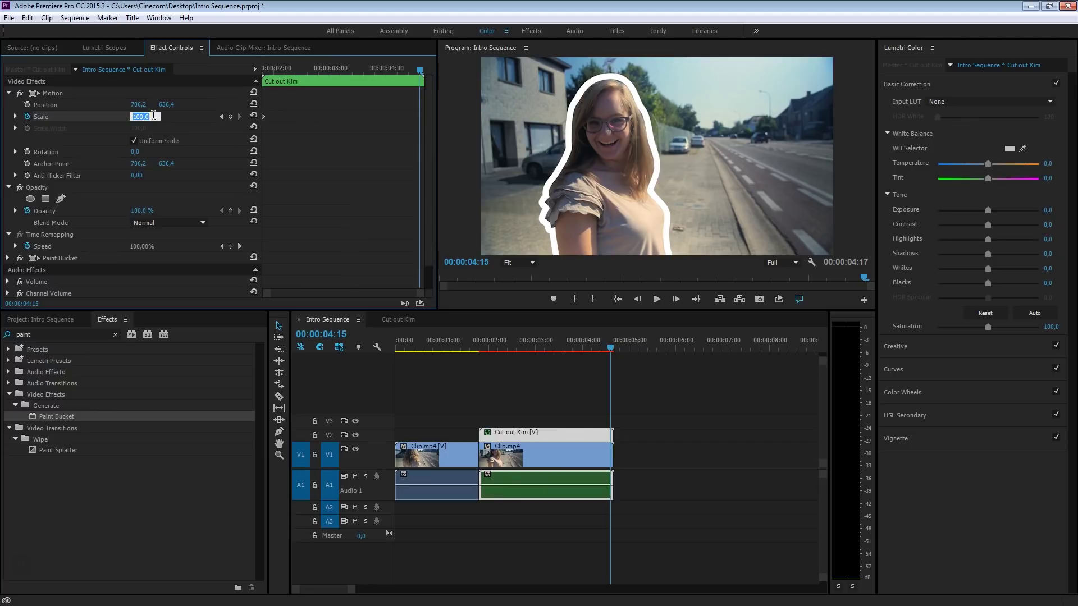
pyautogui.write('104')
pyautogui.press('Return')
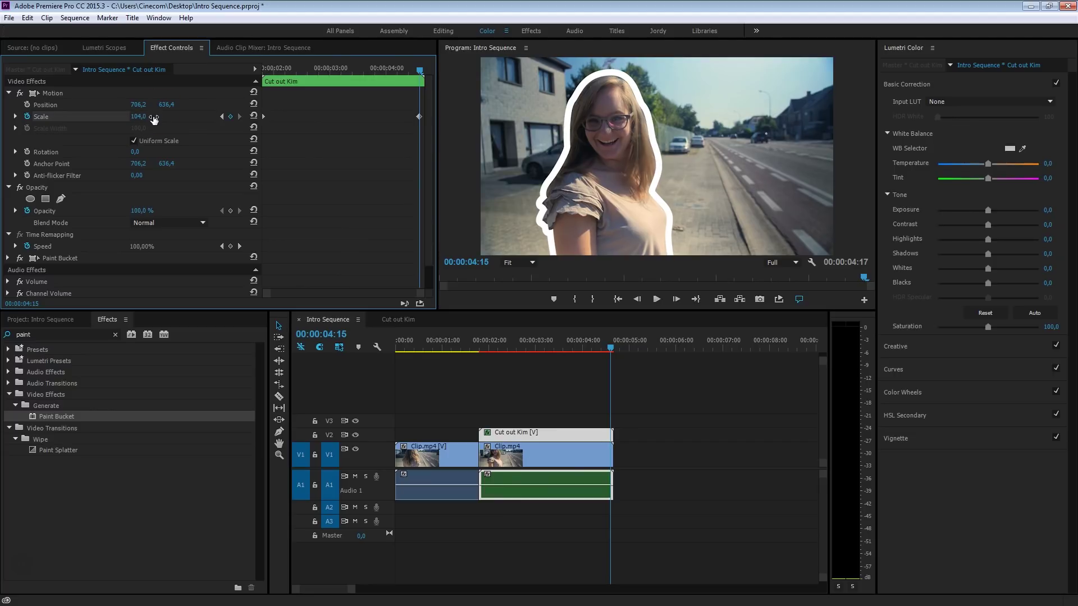
# Step: Preview the zoom, lower the ending Scale keyframe to 101, and preview again
pyautogui.click(259, 67)
pyautogui.press('space')
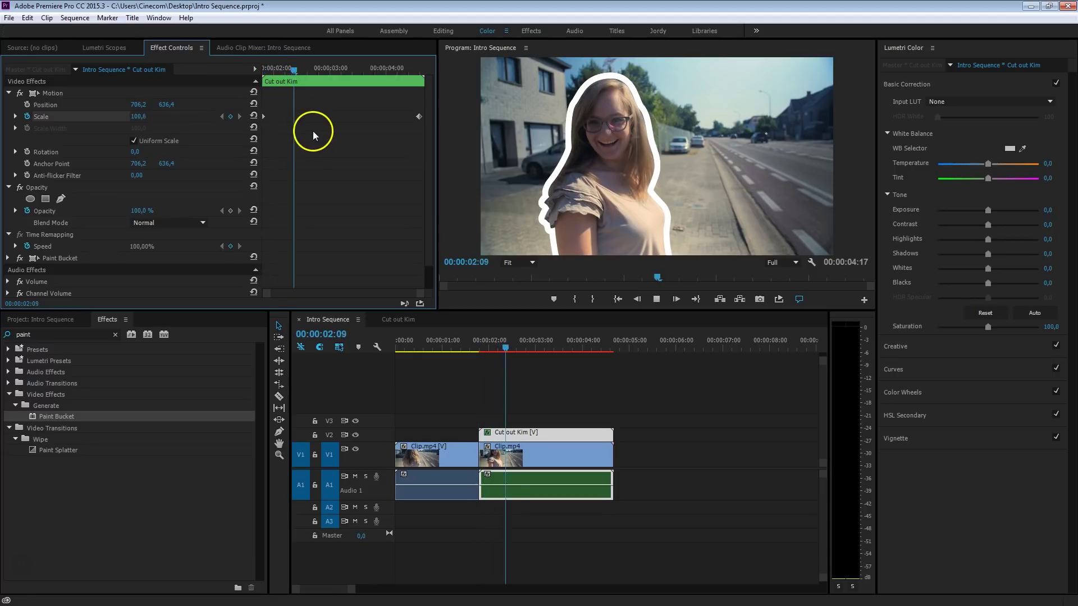
pyautogui.click(418, 67)
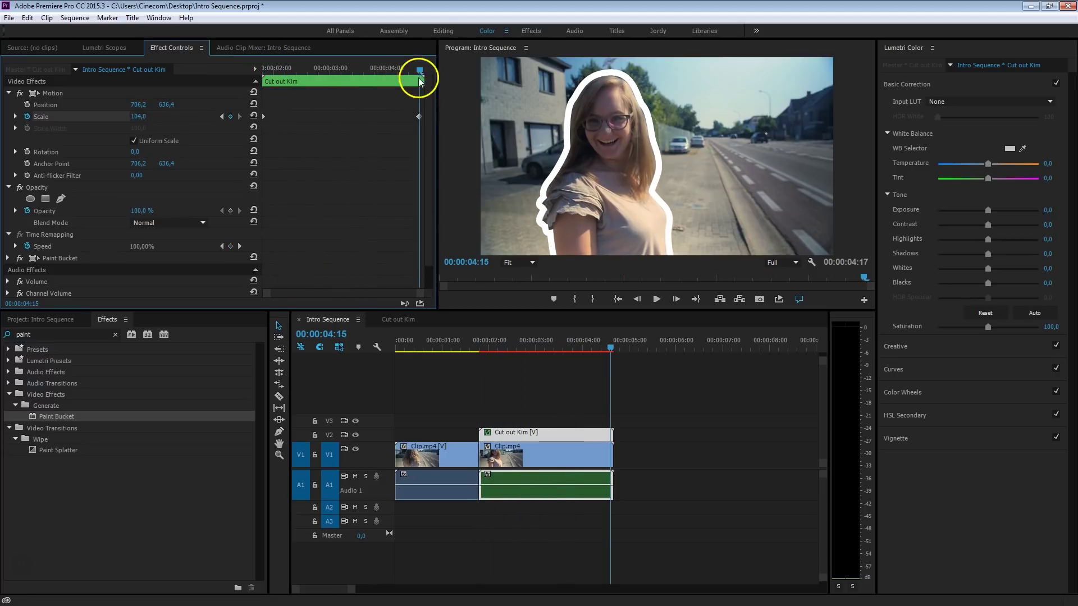
pyautogui.click(144, 116)
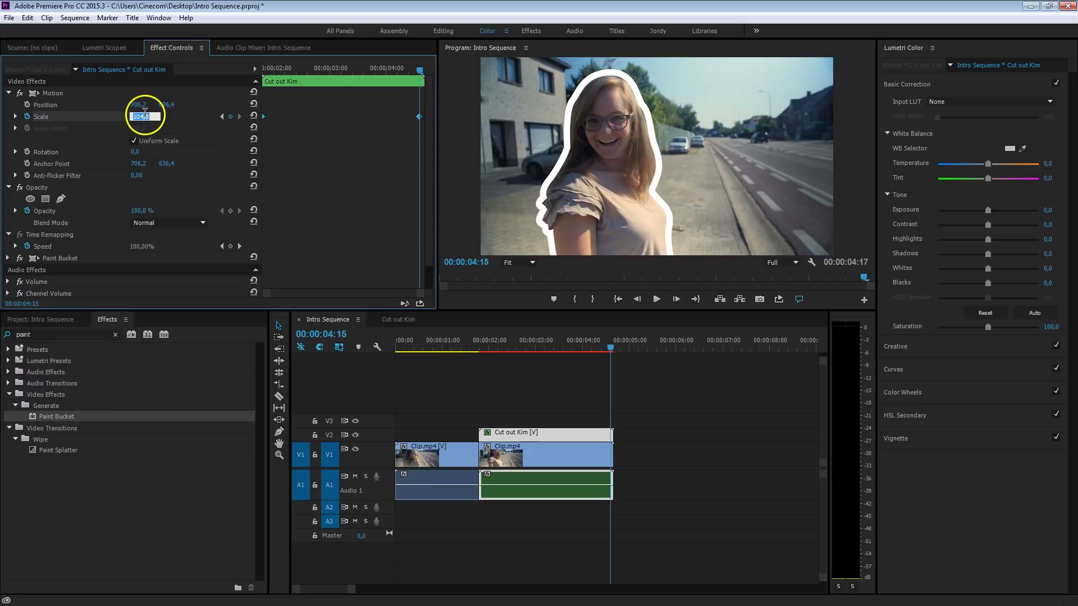
pyautogui.write('101')
pyautogui.press('Return')
pyautogui.click(274, 68)
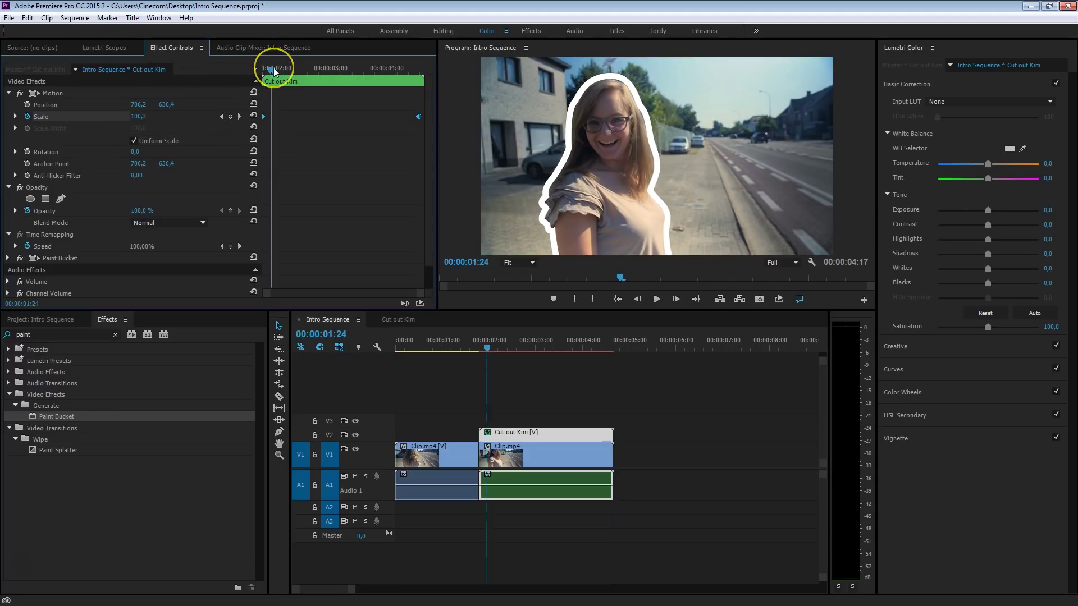
pyautogui.press('space')
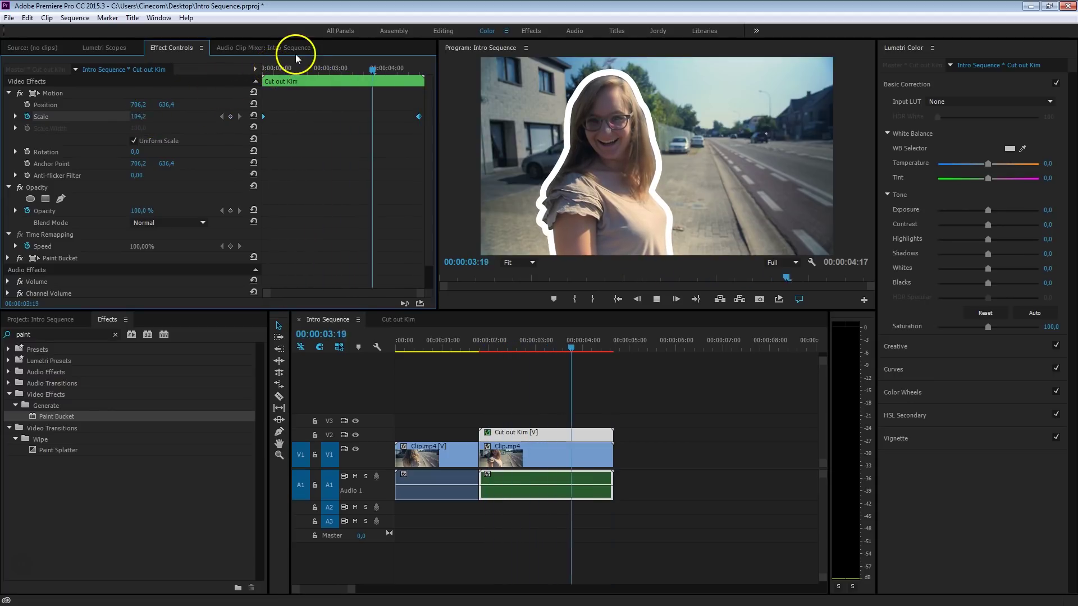
pyautogui.press('space')
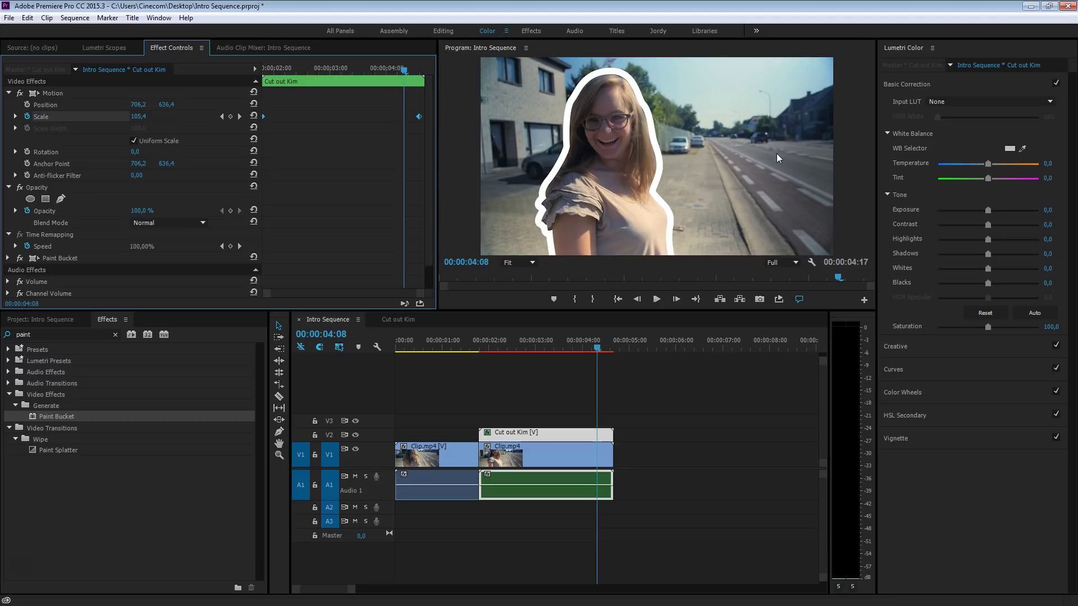
# Step: Set background Clip.mp4's Lumetri Exposure to -2,1 and Saturation to 0,0, then preview
pyautogui.click(544, 452)
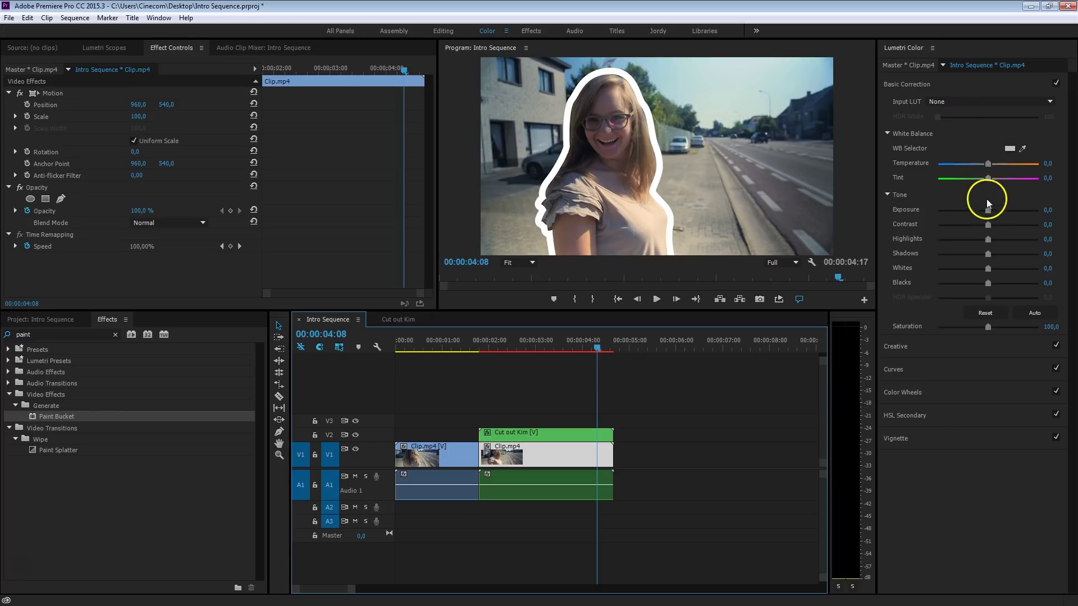
pyautogui.moveTo(987, 207); pyautogui.dragTo(967, 209)
pyautogui.moveTo(988, 326); pyautogui.dragTo(938, 327)
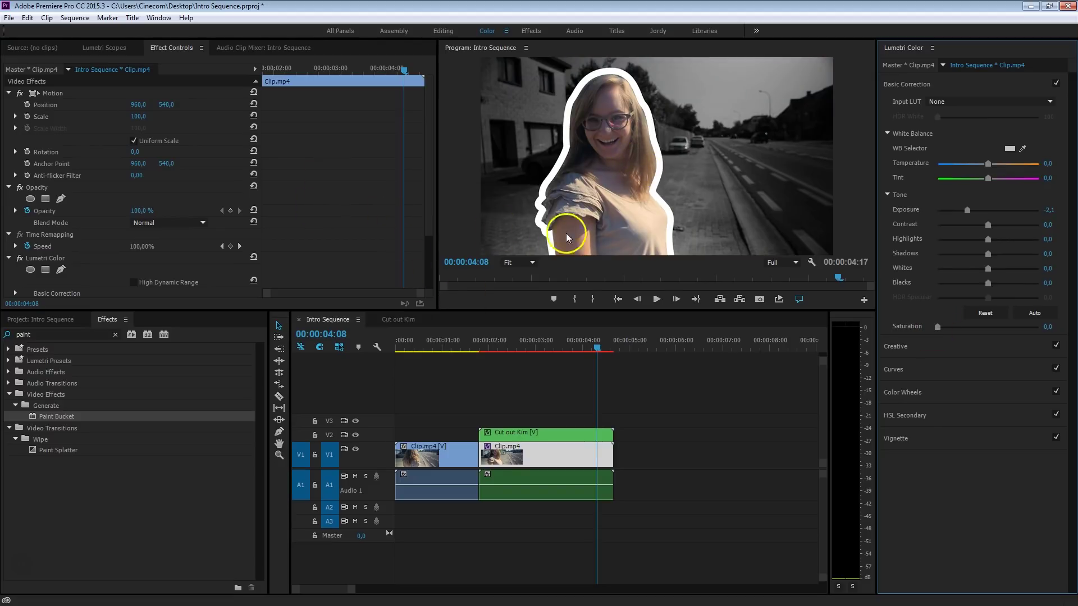
pyautogui.click(463, 344)
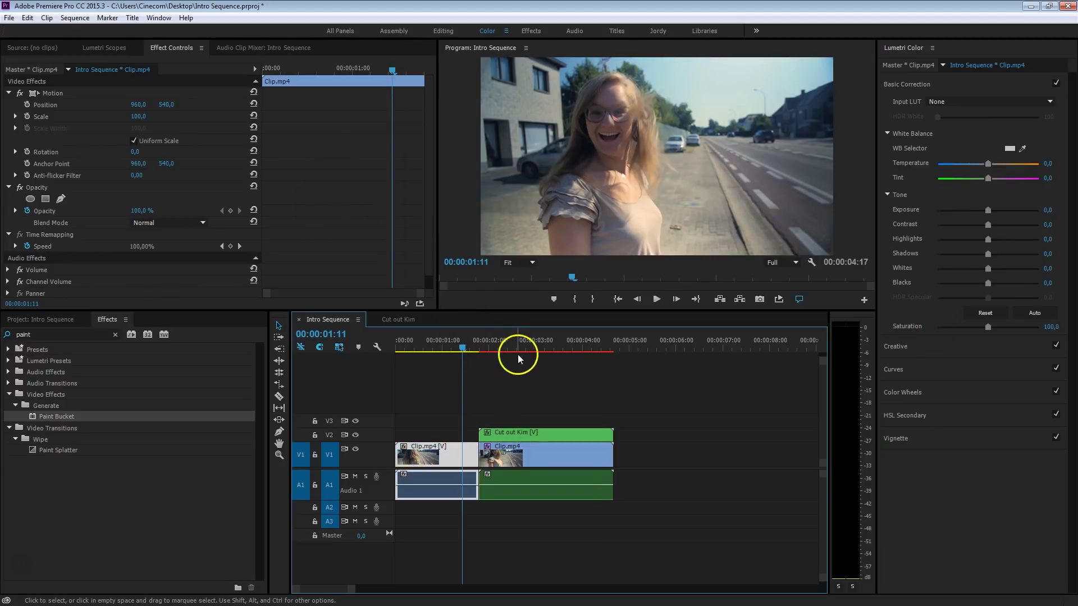
pyautogui.press('space')
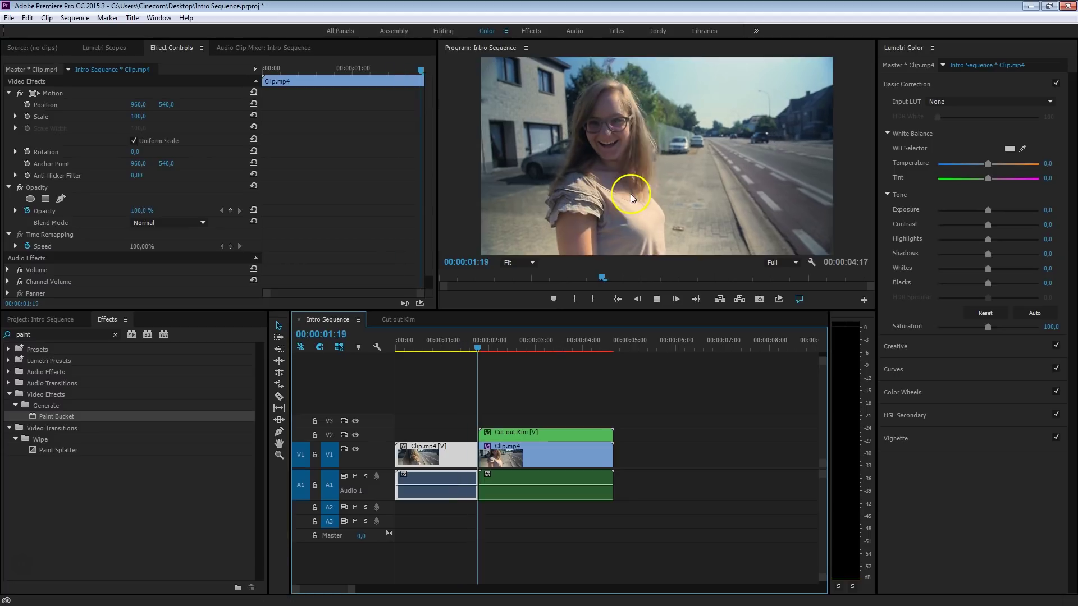
pyautogui.click(466, 345)
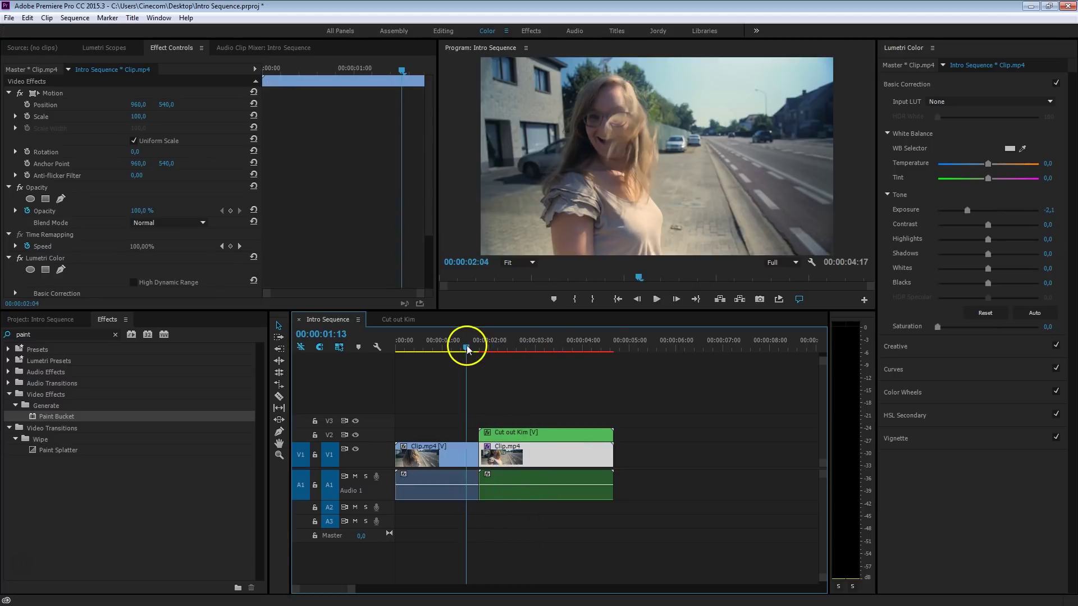
pyautogui.click(630, 239)
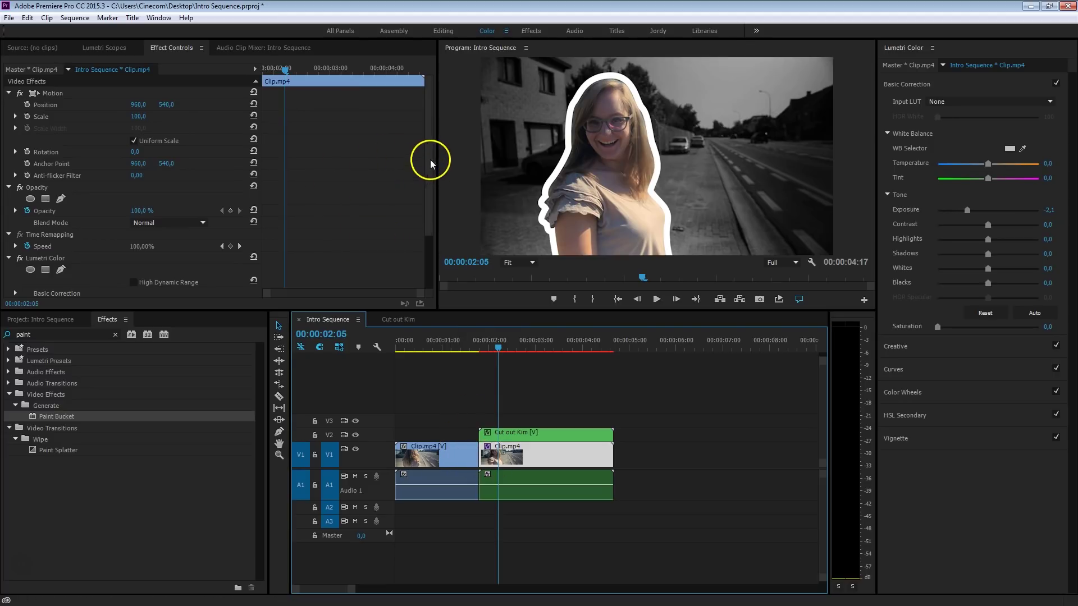
# Step: Turn on keyframing for Exposure and Saturation in the background's Lumetri Basic Correction
pyautogui.moveTo(429, 147); pyautogui.dragTo(427, 202)
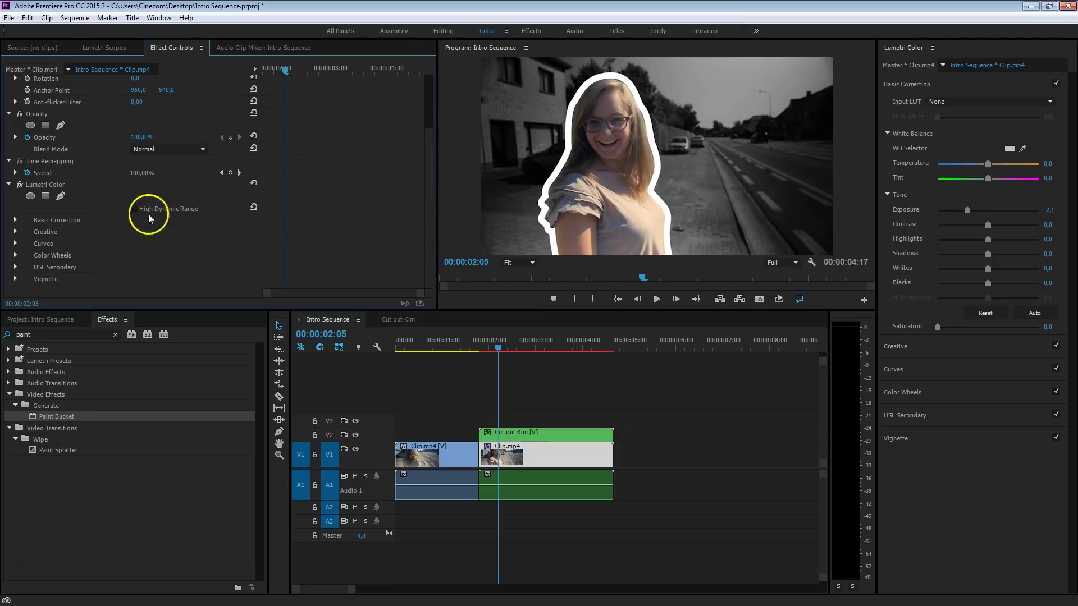
pyautogui.click(31, 183)
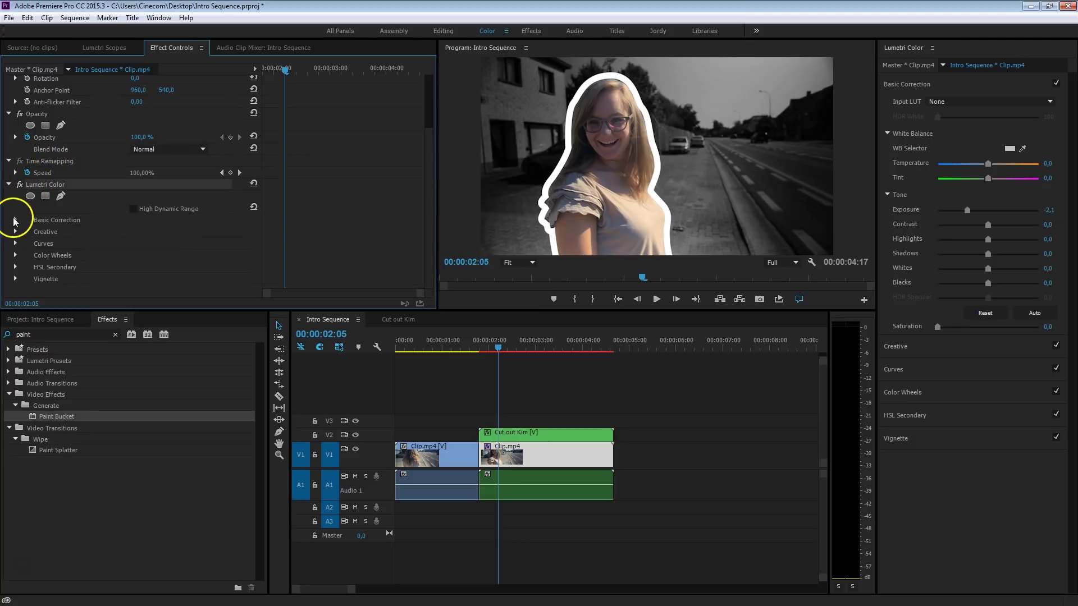
pyautogui.click(16, 221)
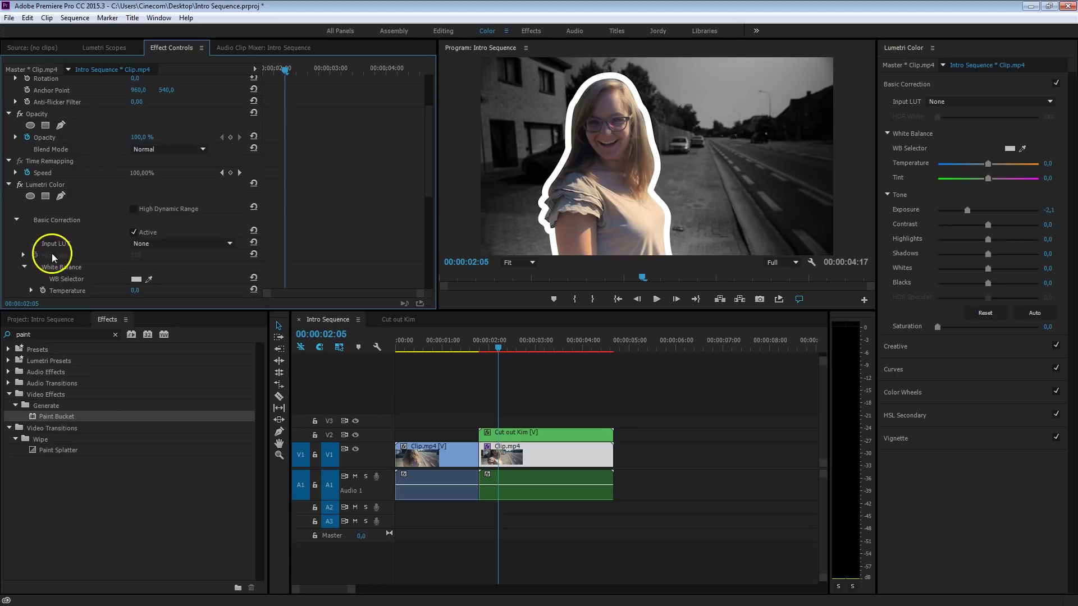
pyautogui.scroll(-2, 238, 230)
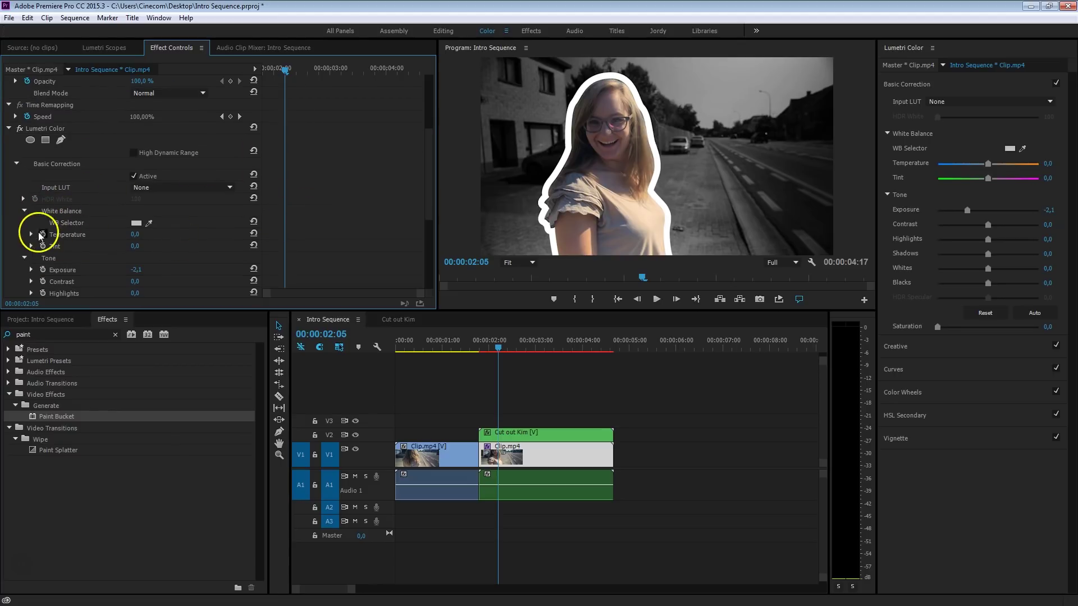
pyautogui.click(42, 269)
pyautogui.scroll(-4, 223, 235)
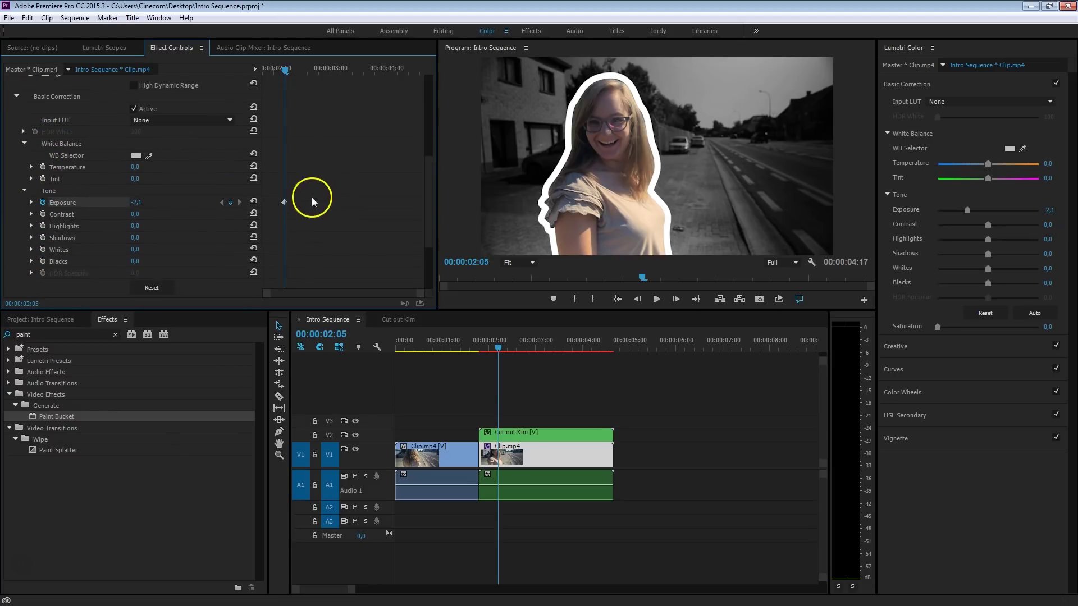
pyautogui.click(34, 263)
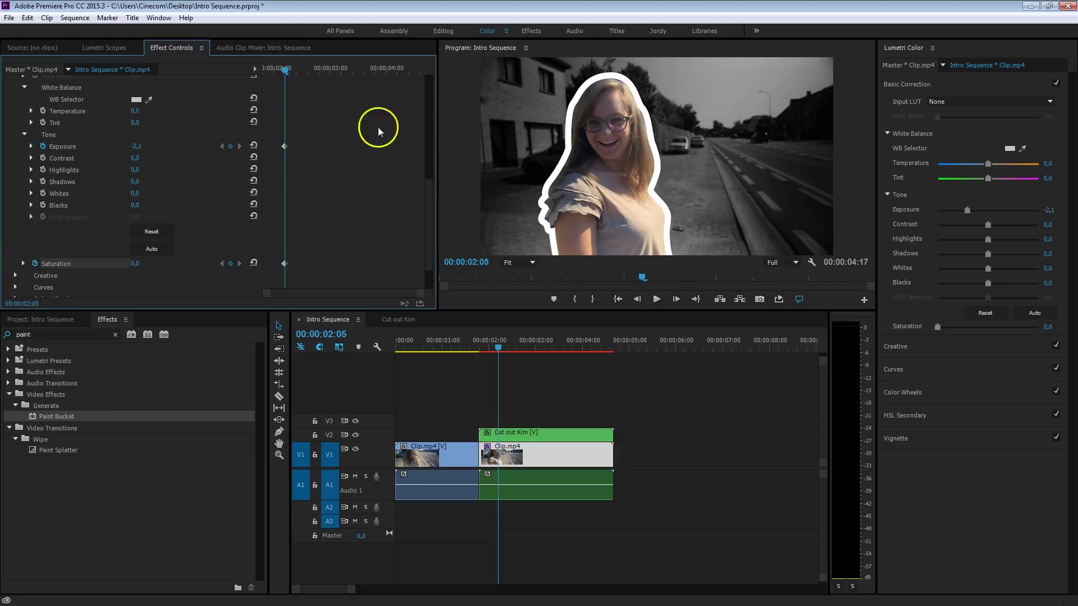
pyautogui.scroll(1, 348, 140)
pyautogui.scroll(-1, 314, 152)
# Step: Add starting keyframes at 01:20 with exposure 0 and full saturation, shift them later, and preview
pyautogui.moveTo(284, 69); pyautogui.dragTo(257, 68)
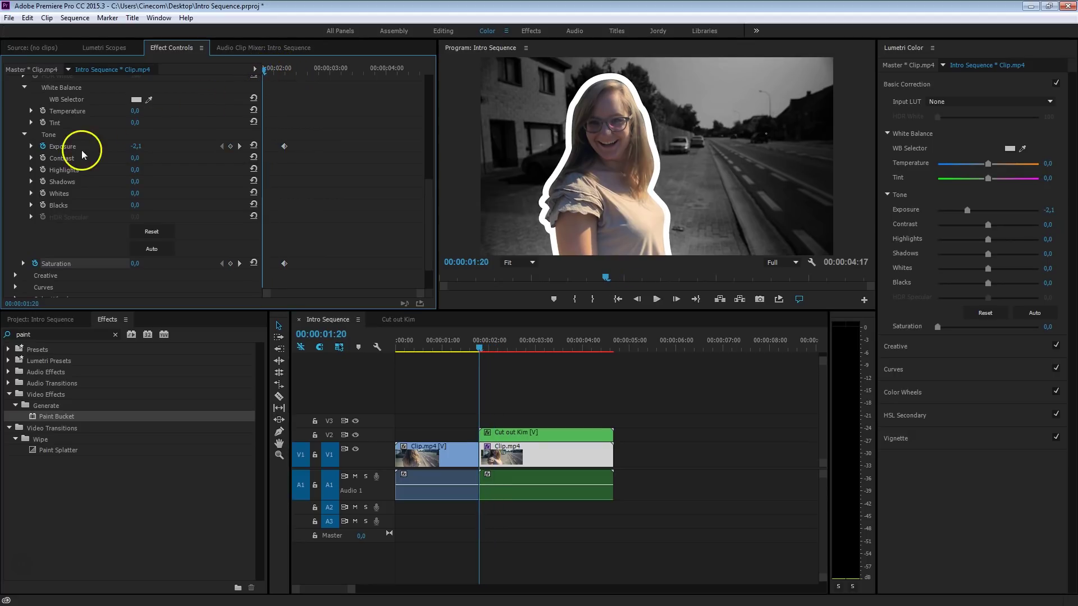
pyautogui.click(254, 147)
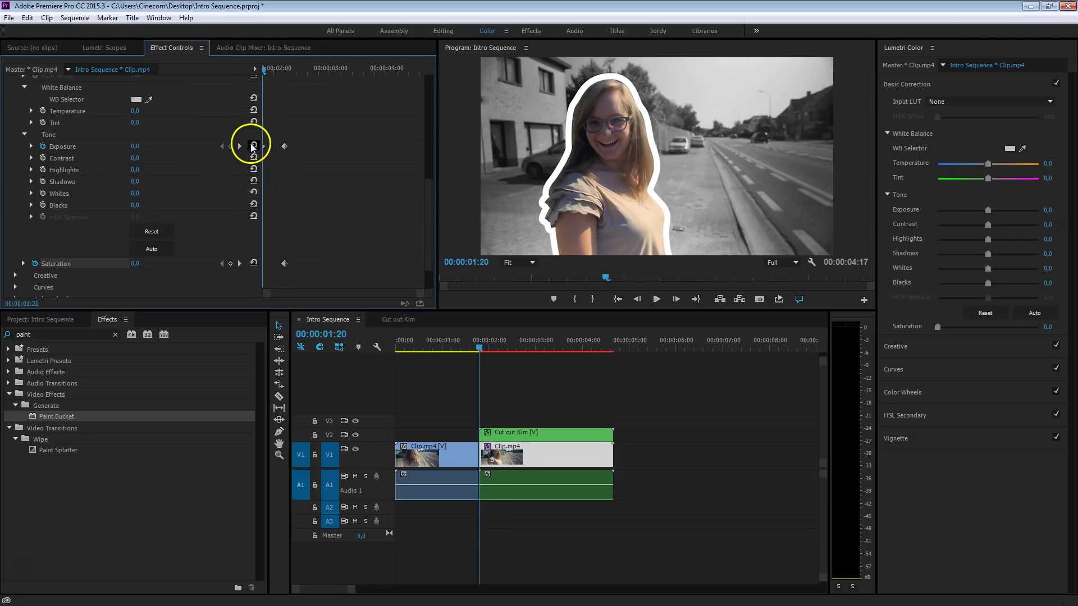
pyautogui.click(254, 265)
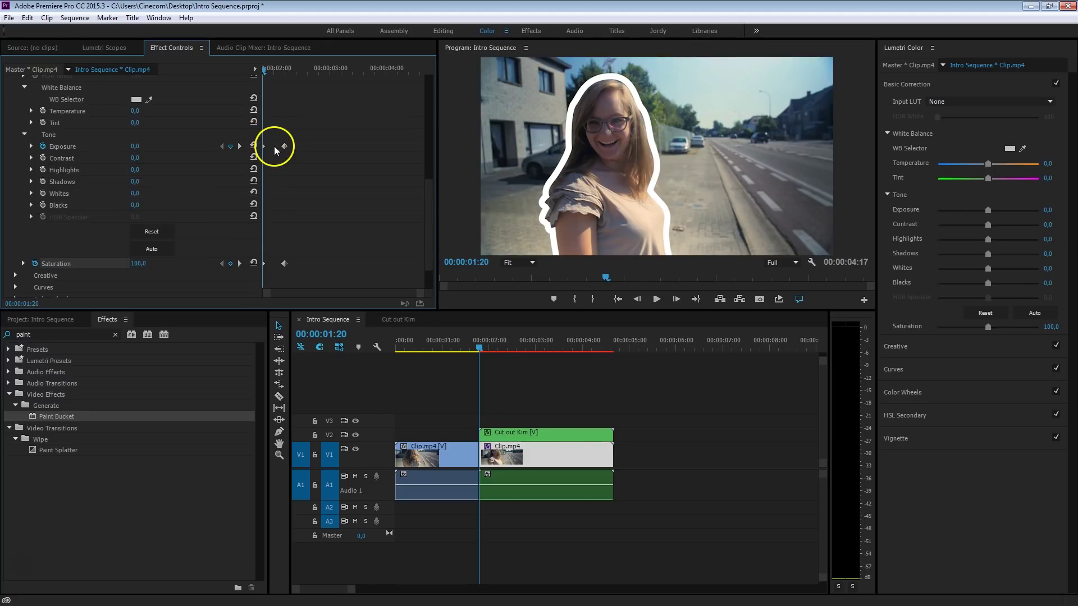
pyautogui.click(288, 120)
pyautogui.press('space')
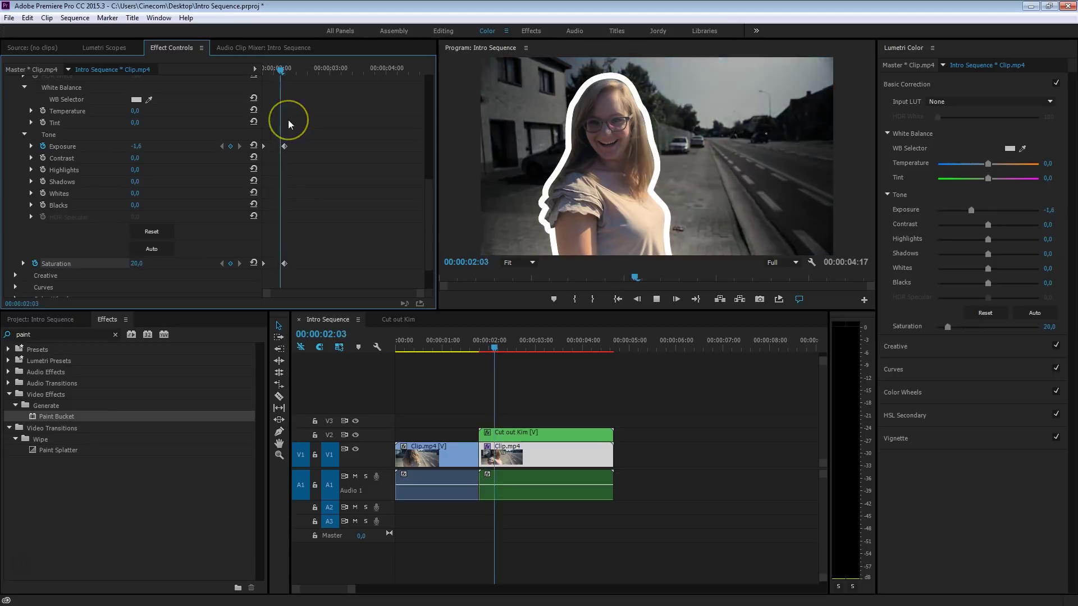
pyautogui.moveTo(262, 143); pyautogui.dragTo(296, 265)
pyautogui.click(282, 67)
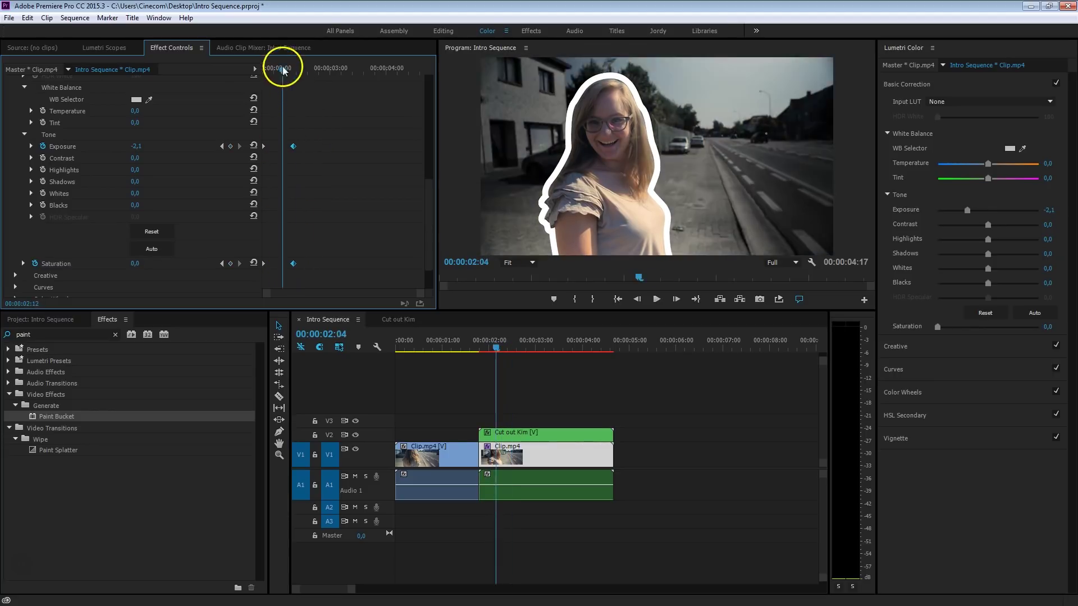
pyautogui.press('space')
pyautogui.press('space')
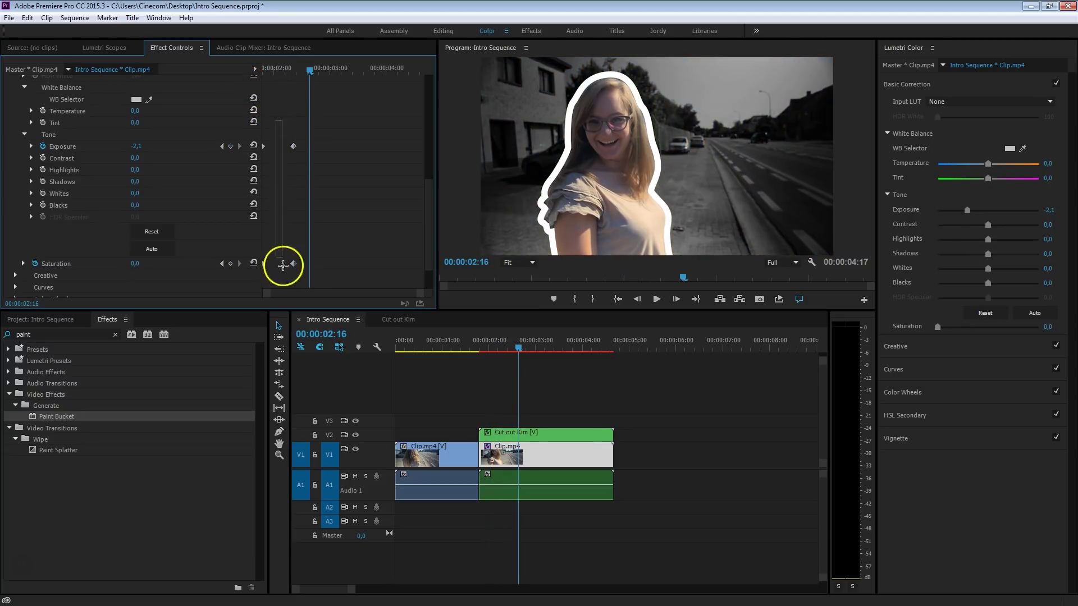
# Step: Apply Ease In to the colour keyframes, preview, and stop on the frozen frame at 03:06
pyautogui.scroll(-1, 299, 286)
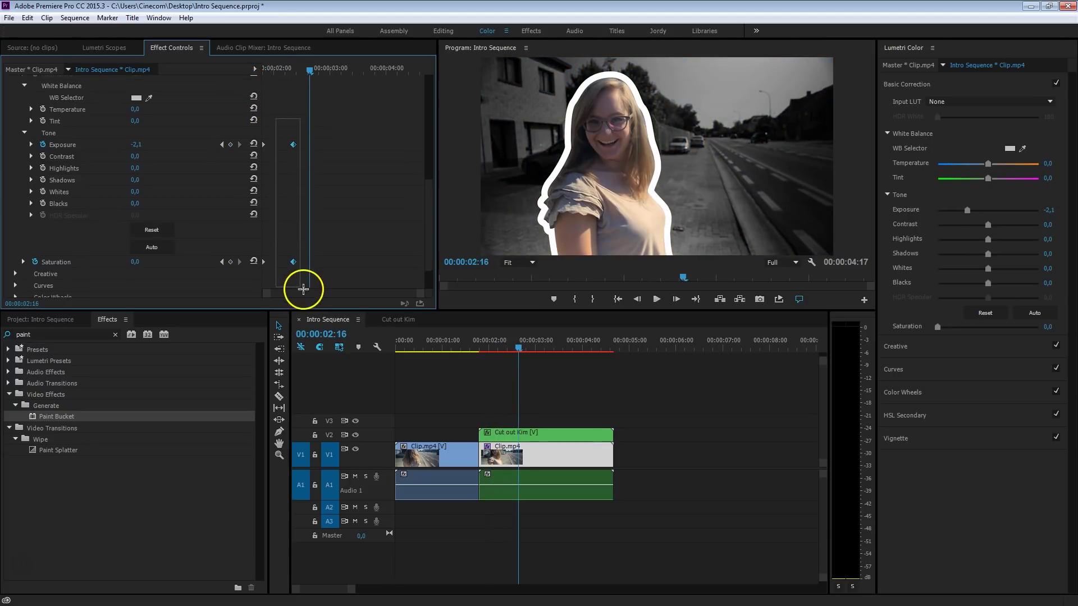
pyautogui.rightClick(293, 142)
pyautogui.click(328, 302)
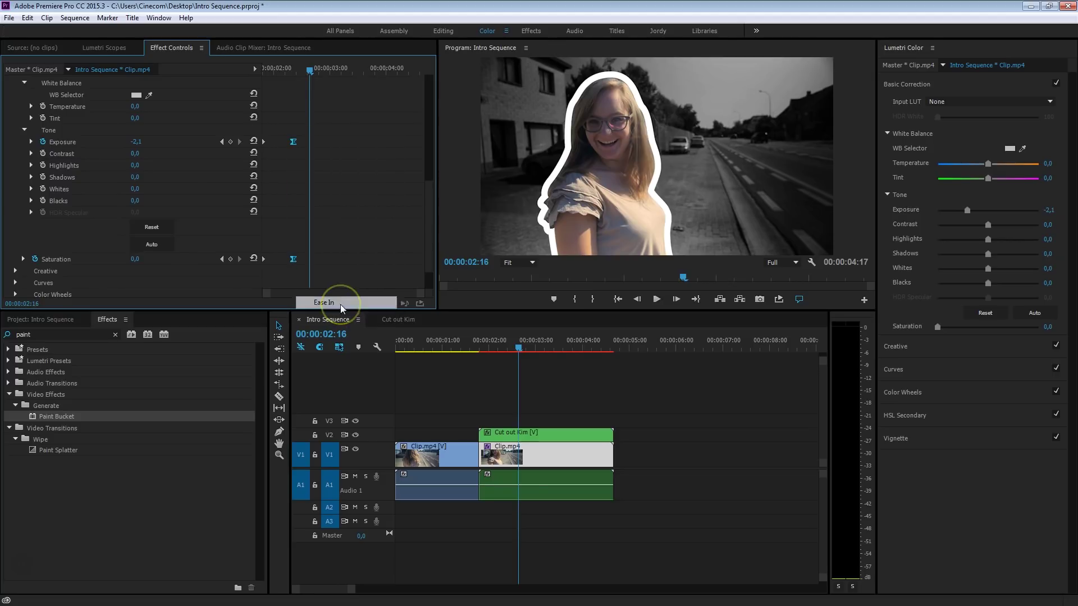
pyautogui.press('space')
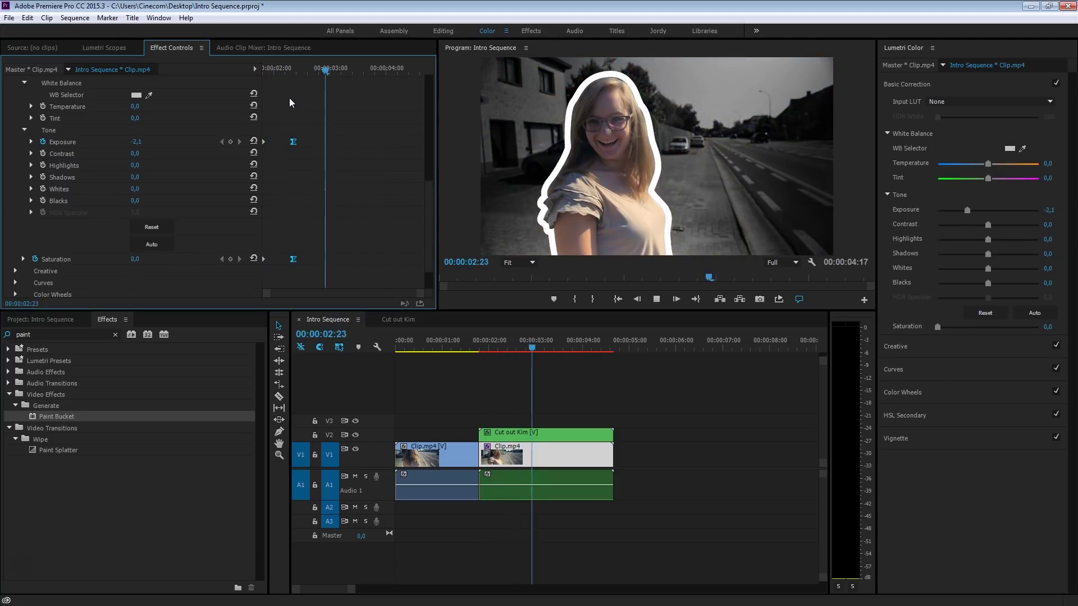
pyautogui.press('space')
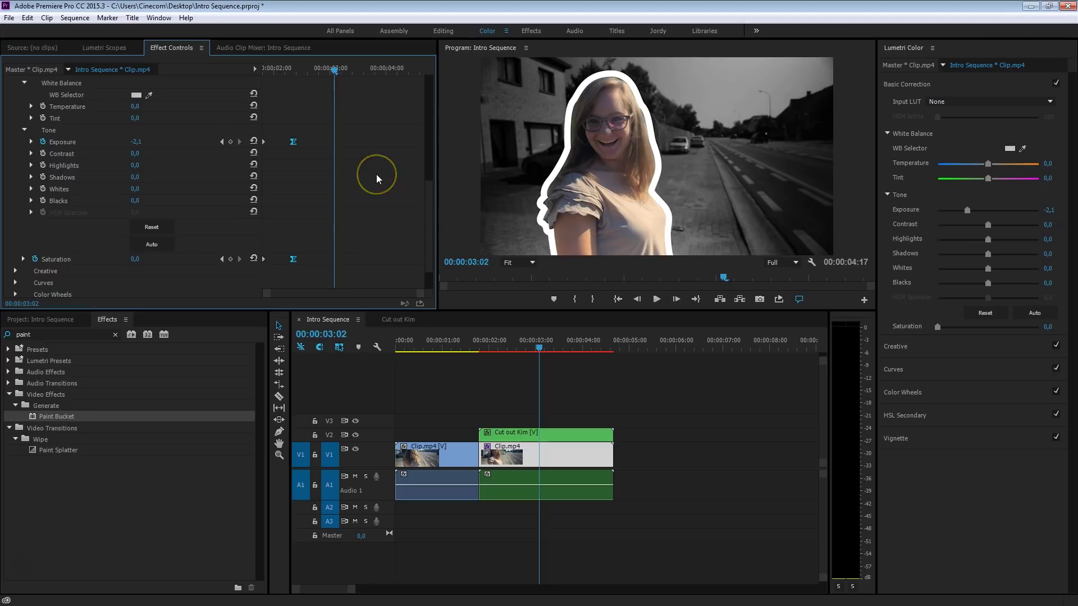
pyautogui.moveTo(449, 340); pyautogui.dragTo(397, 340)
pyautogui.press('space')
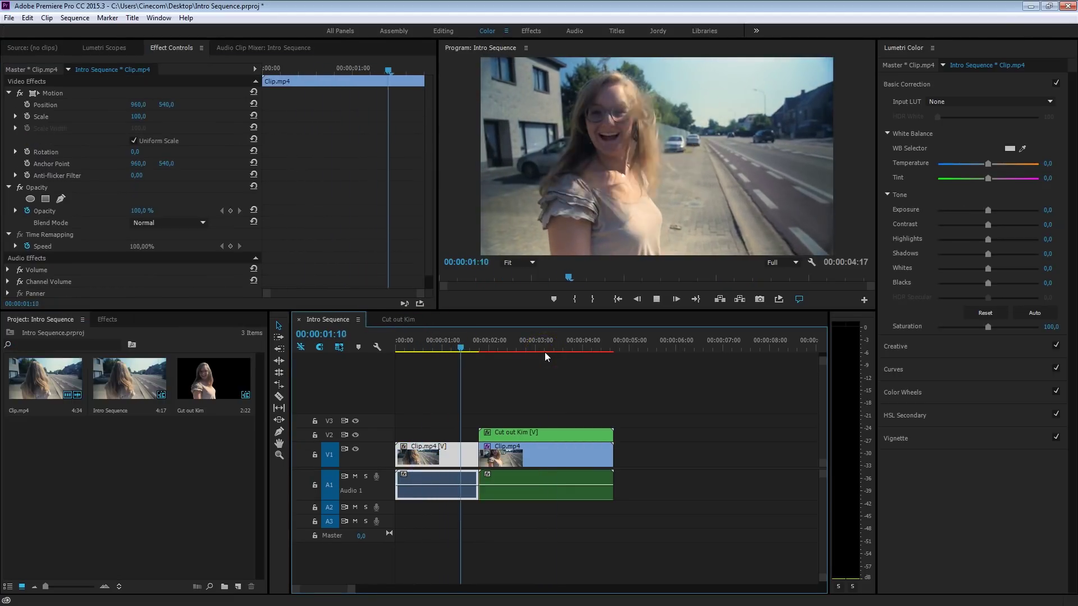
pyautogui.click(544, 352)
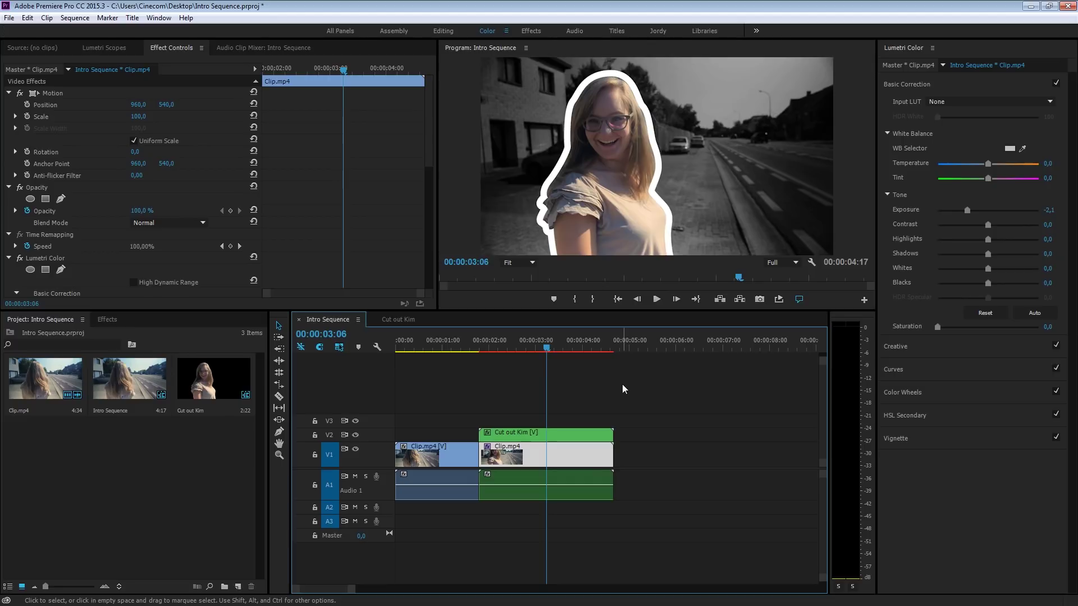
# Step: Create Title 03 over the video frame with the text 'Kim as Kimberly' right of Kim
pyautogui.hotkey('ctrl', 't')
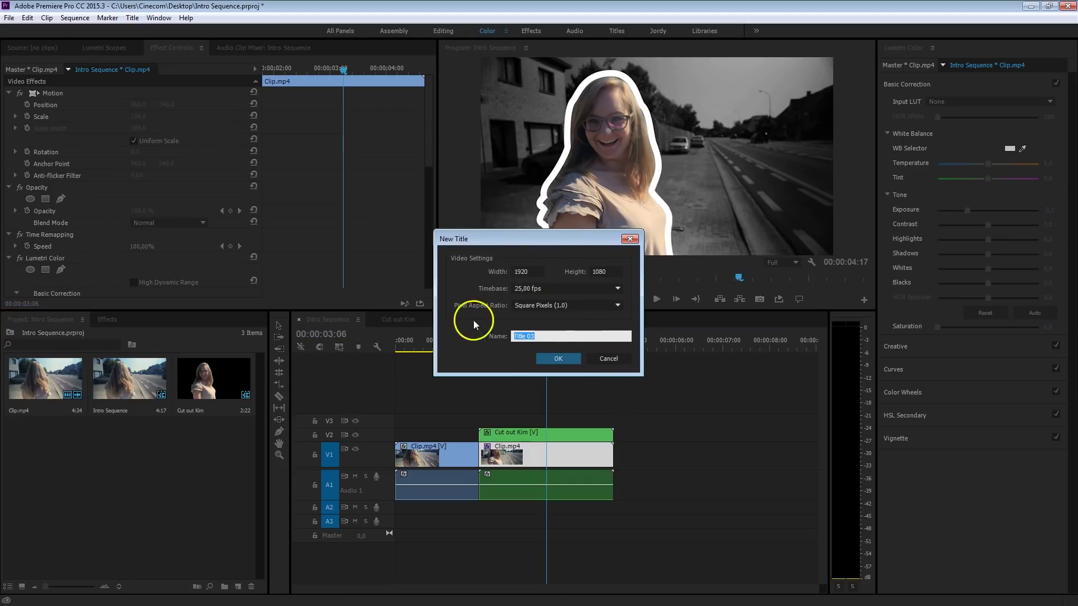
pyautogui.click(555, 358)
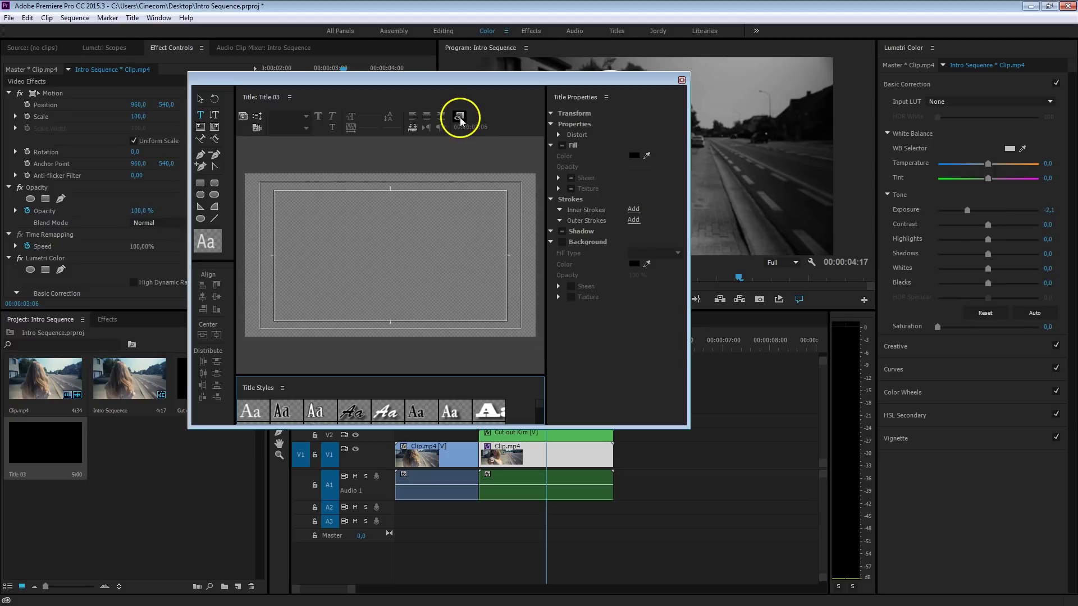
pyautogui.click(460, 117)
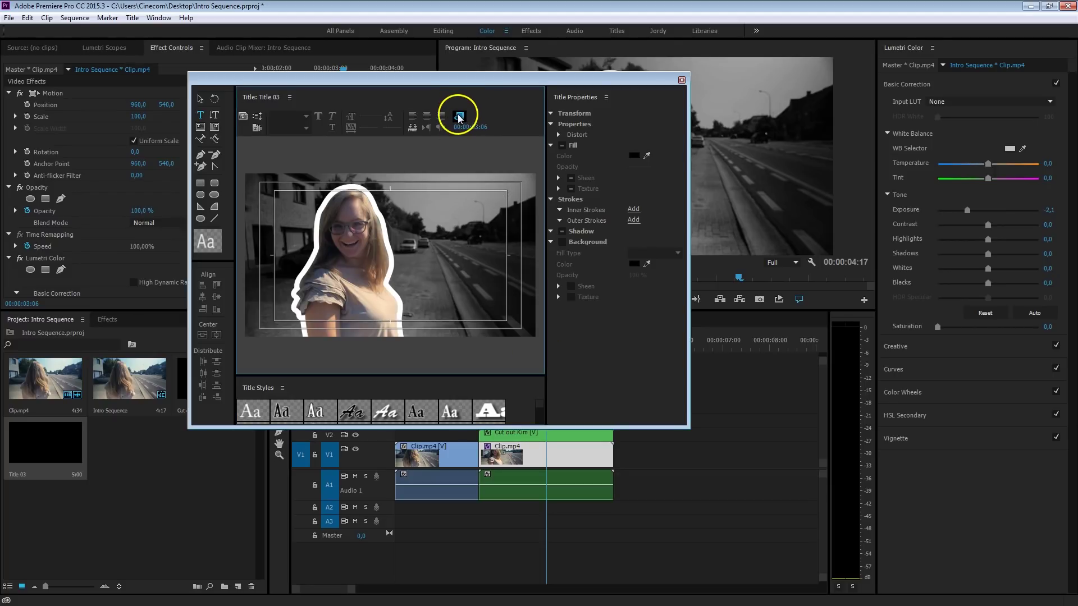
pyautogui.click(423, 260)
pyautogui.write('Kim as')
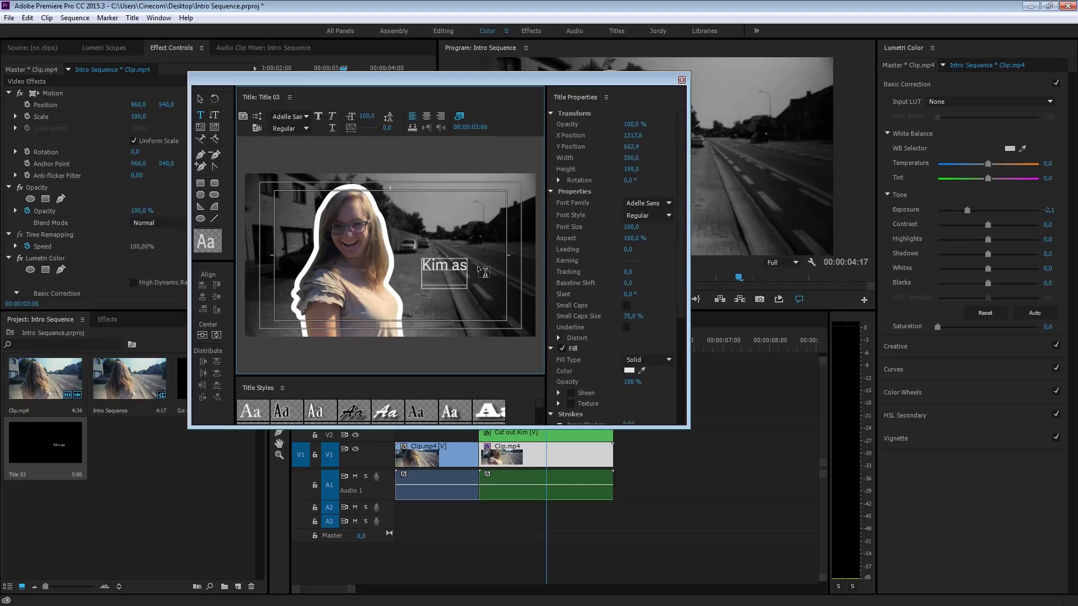
pyautogui.write('Kimberly')
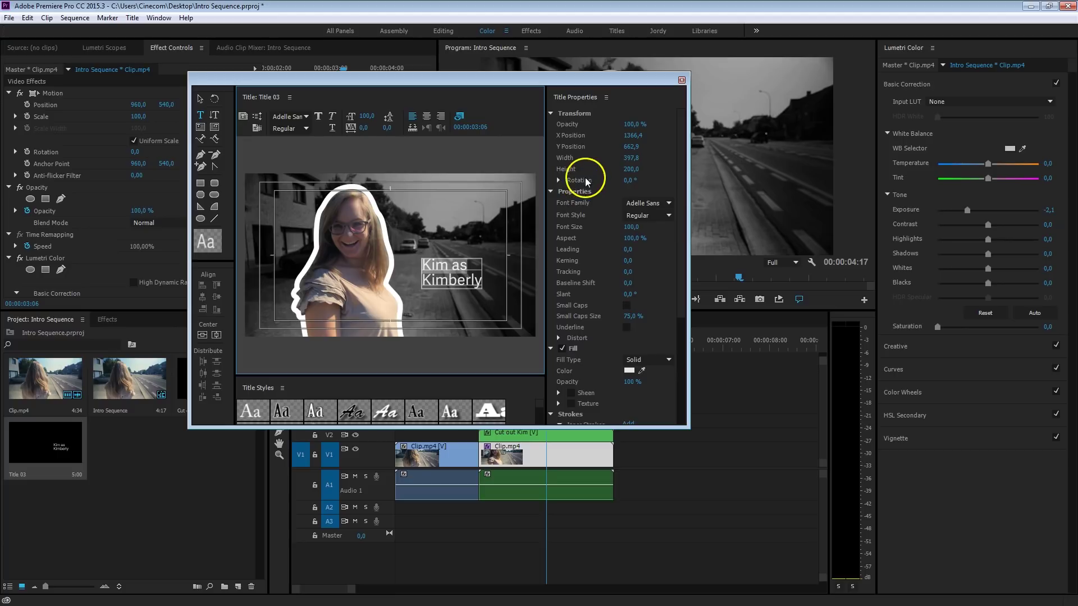
# Step: Shrink 'Kim as' to size 60, make 'Kimberly' bold, and enlarge the text box
pyautogui.moveTo(631, 227); pyautogui.dragTo(465, 248)
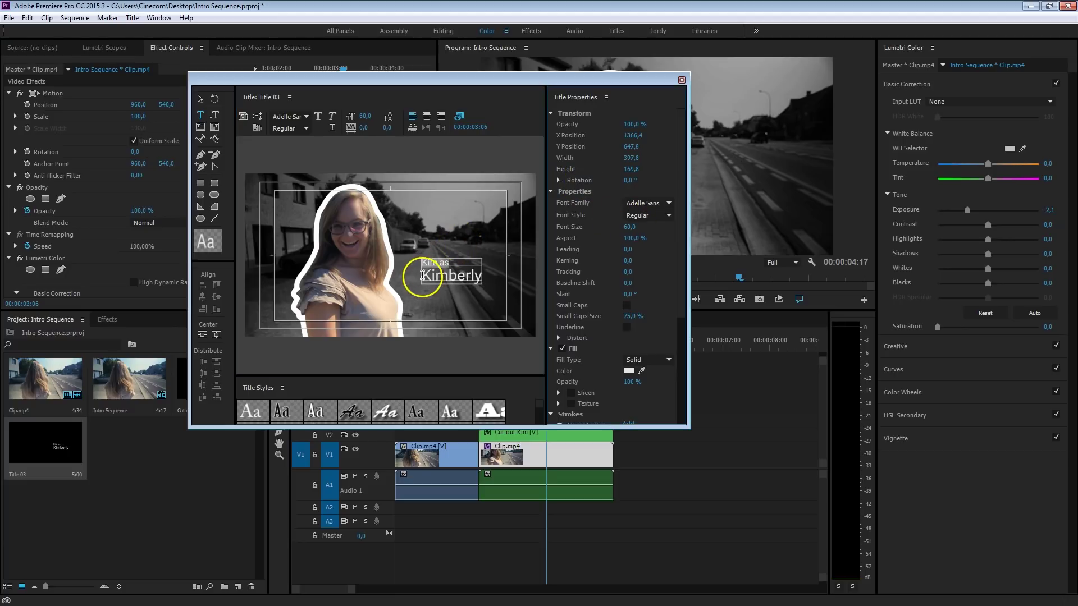
pyautogui.click(450, 271)
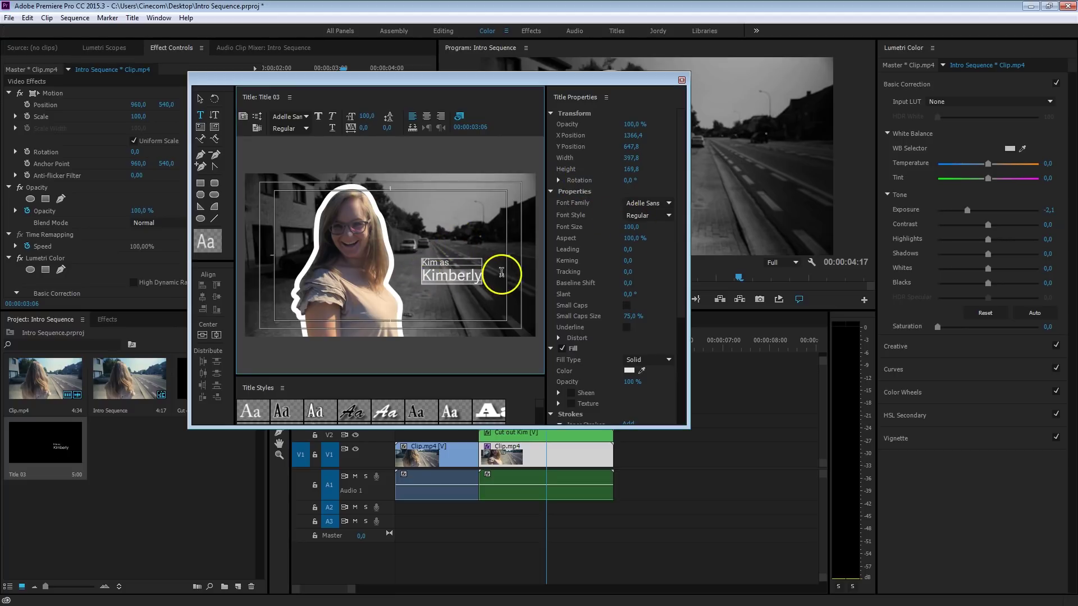
pyautogui.click(668, 215)
pyautogui.click(640, 256)
pyautogui.press('Escape')
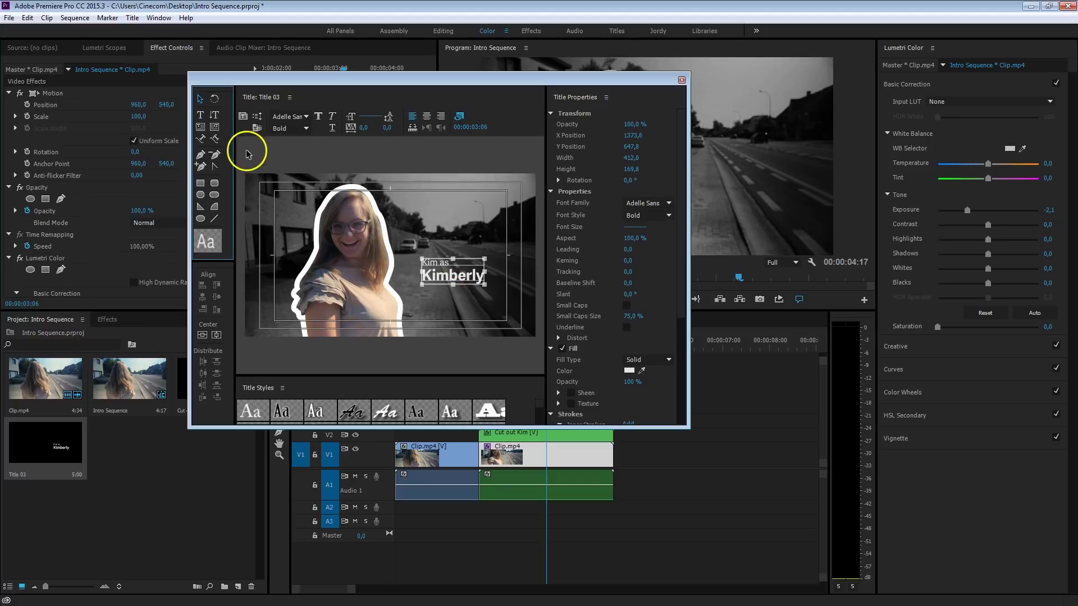
pyautogui.moveTo(485, 287)
pyautogui.mouseDown()
pyautogui.moveTo(526, 304)
pyautogui.moveTo(500, 300)
pyautogui.mouseUp()
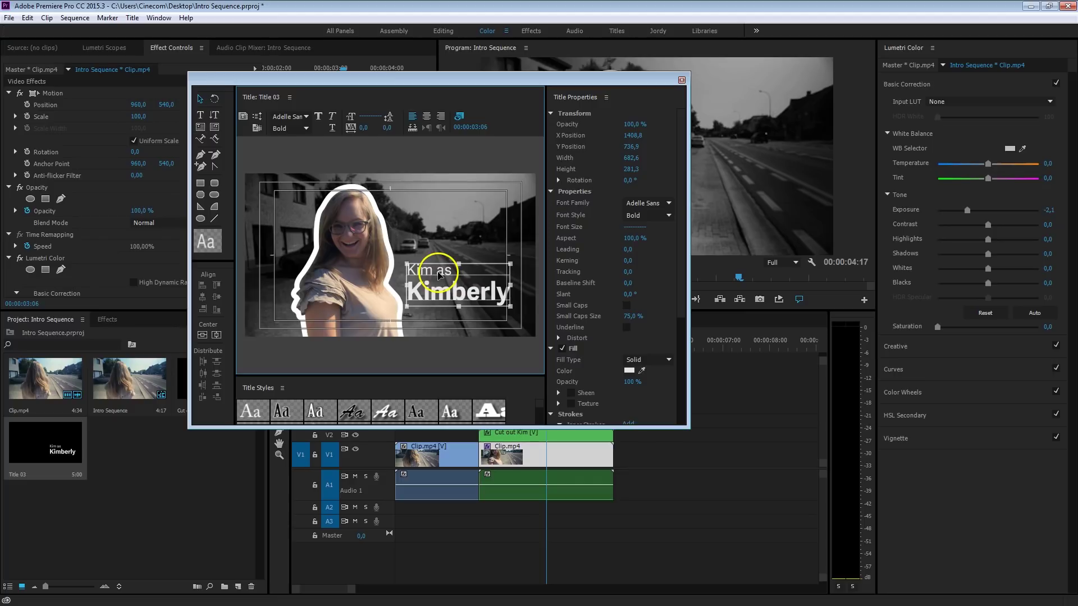
# Step: Make 'Kim as' italic and smaller, shrink the whole title, and close the title designer
pyautogui.press('t')
pyautogui.click(413, 266)
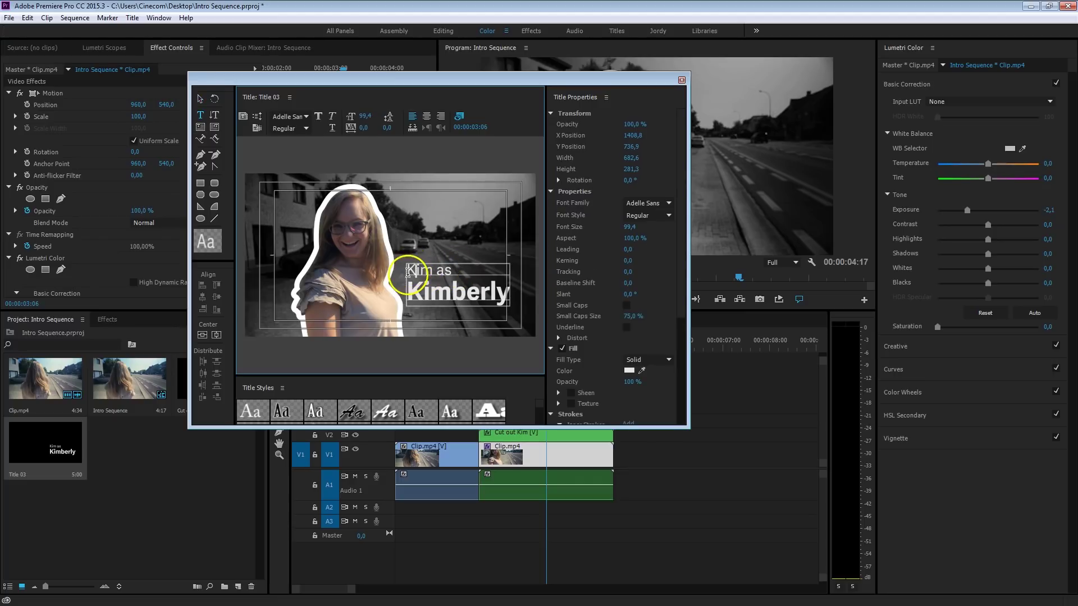
pyautogui.click(667, 220)
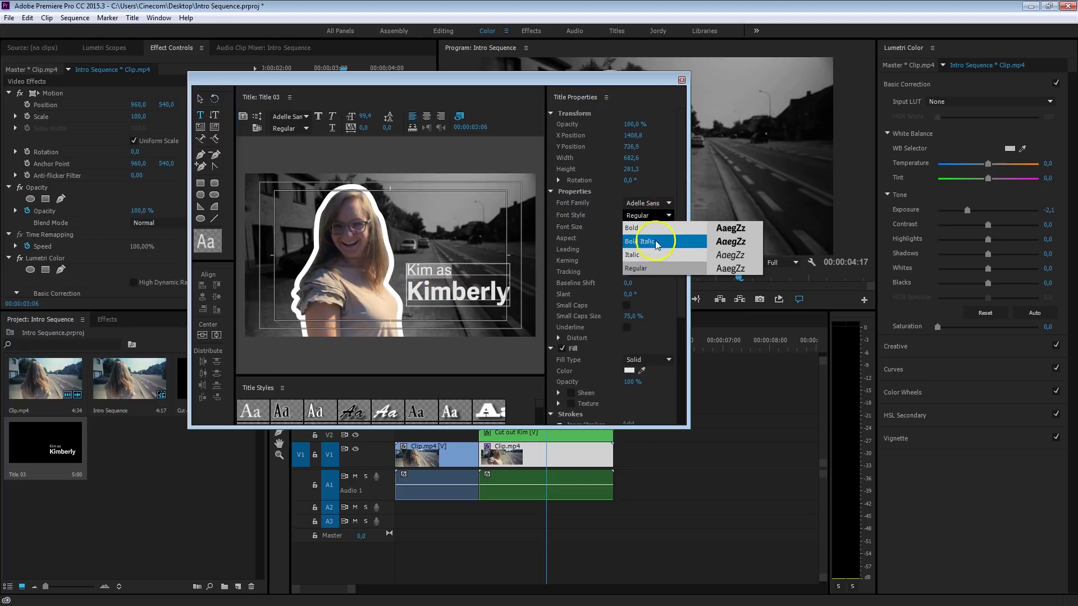
pyautogui.click(634, 235)
pyautogui.moveTo(610, 232); pyautogui.dragTo(597, 233)
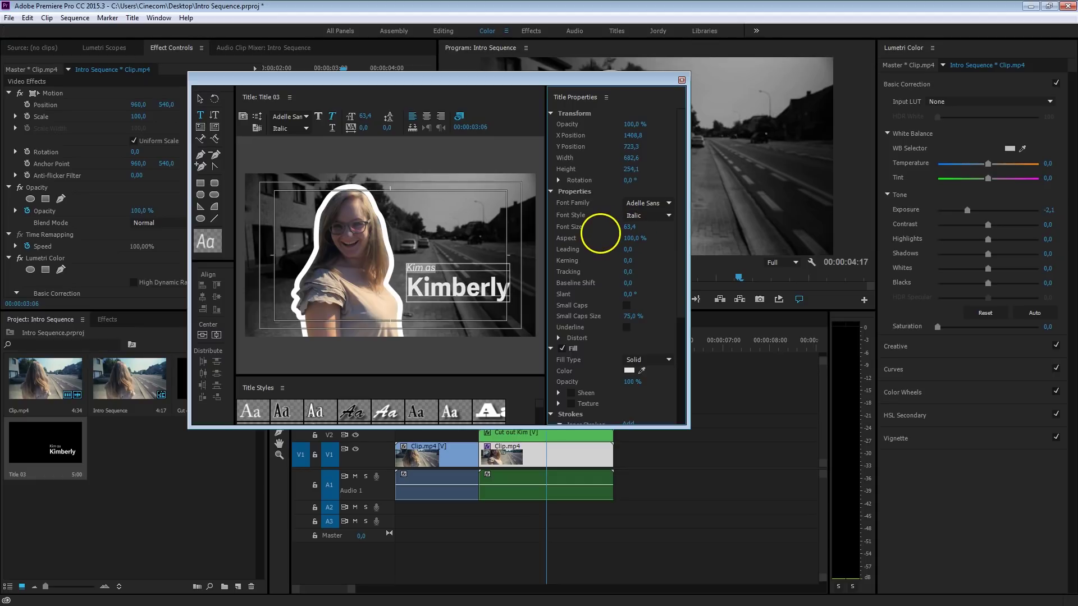
pyautogui.click(201, 101)
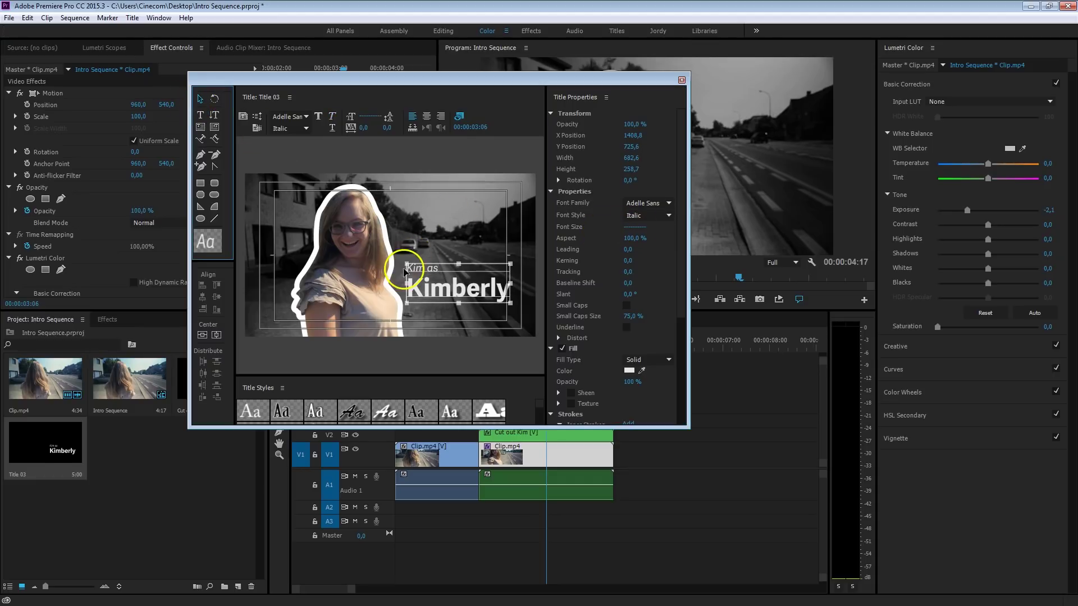
pyautogui.moveTo(406, 262); pyautogui.dragTo(425, 266)
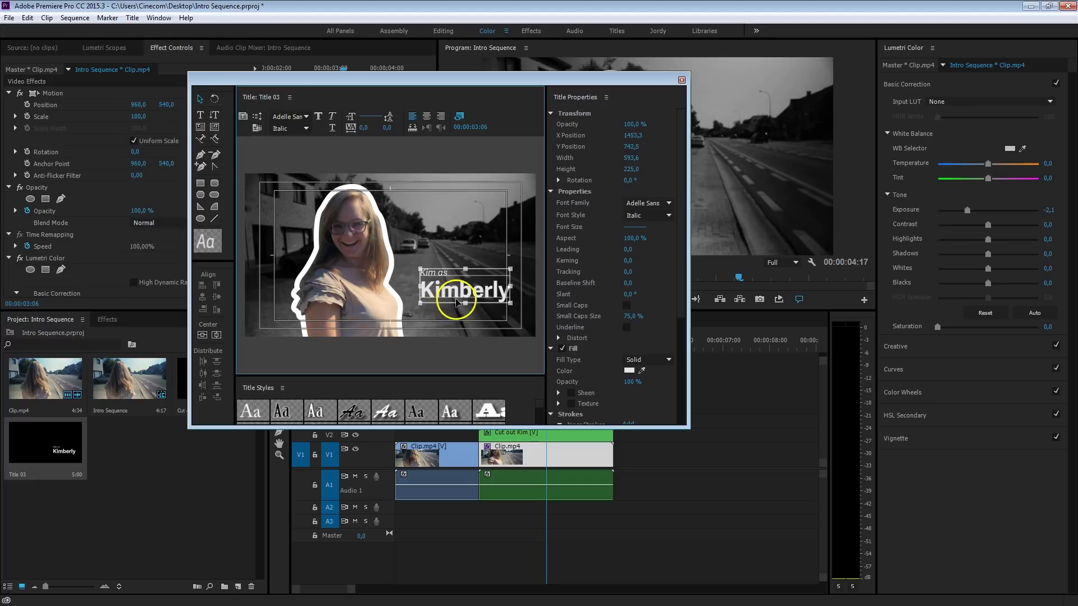
pyautogui.click(472, 235)
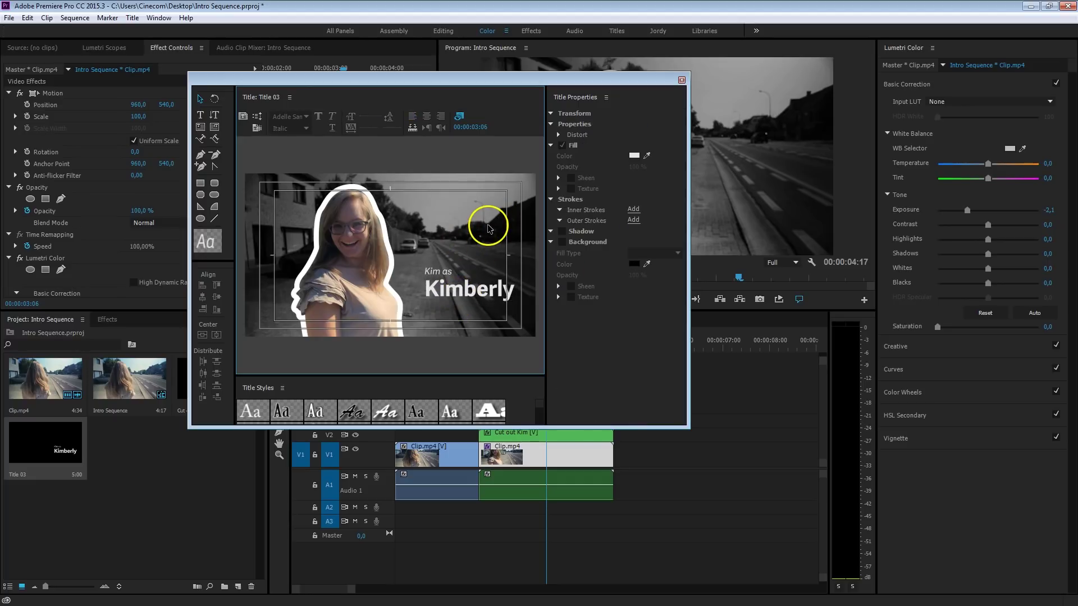
pyautogui.click(681, 79)
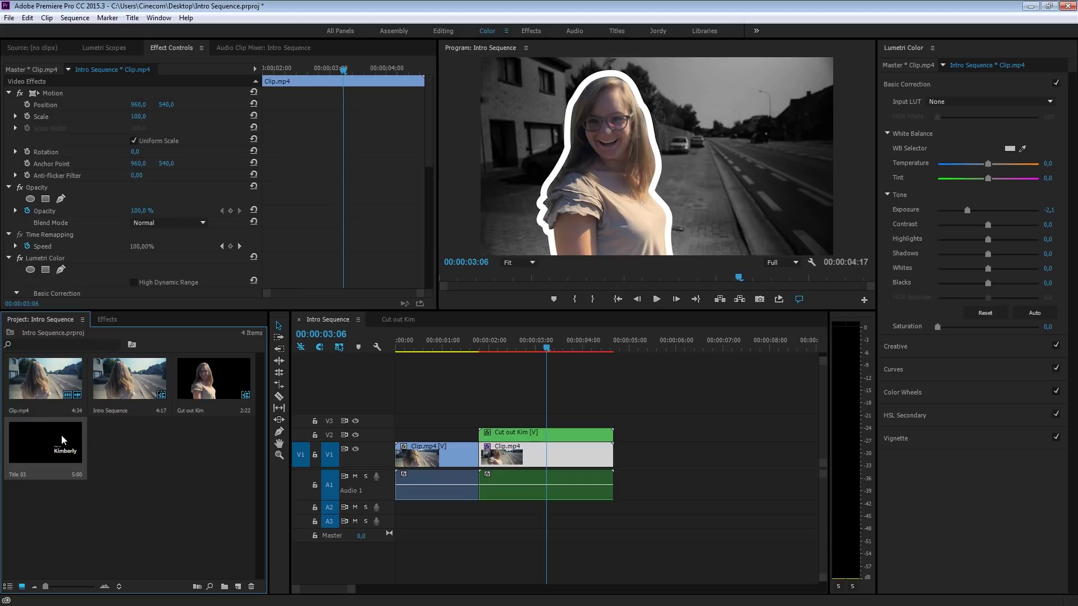
# Step: Move Cut out Kim to V3, put trimmed Title 03 on V2, and set its Position X to -895
pyautogui.click(527, 437)
pyautogui.moveTo(527, 437); pyautogui.dragTo(525, 420)
pyautogui.moveTo(78, 485); pyautogui.dragTo(482, 439)
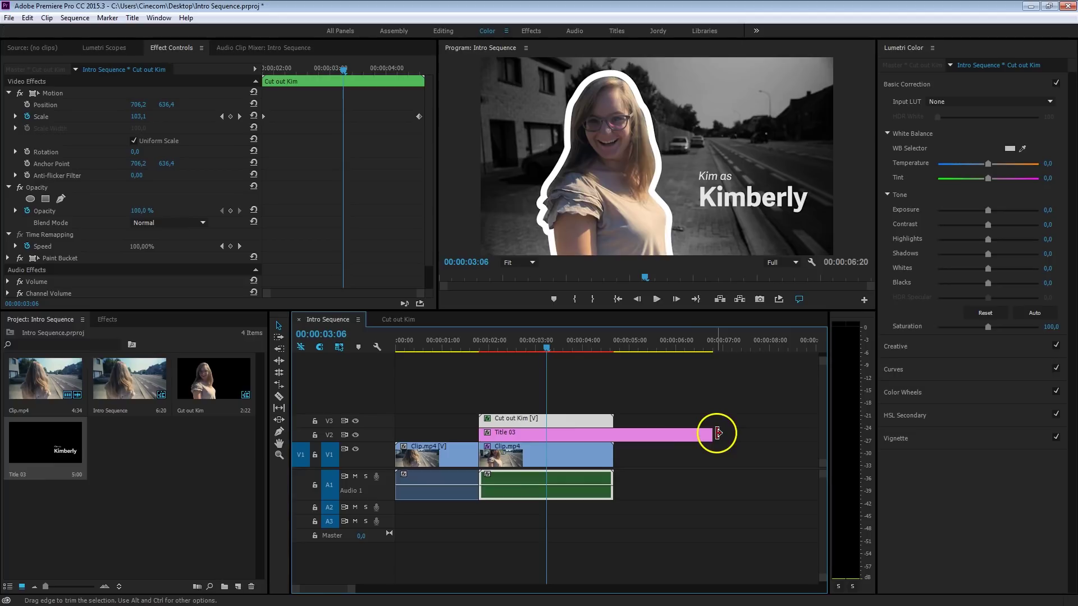
pyautogui.moveTo(714, 435); pyautogui.dragTo(617, 439)
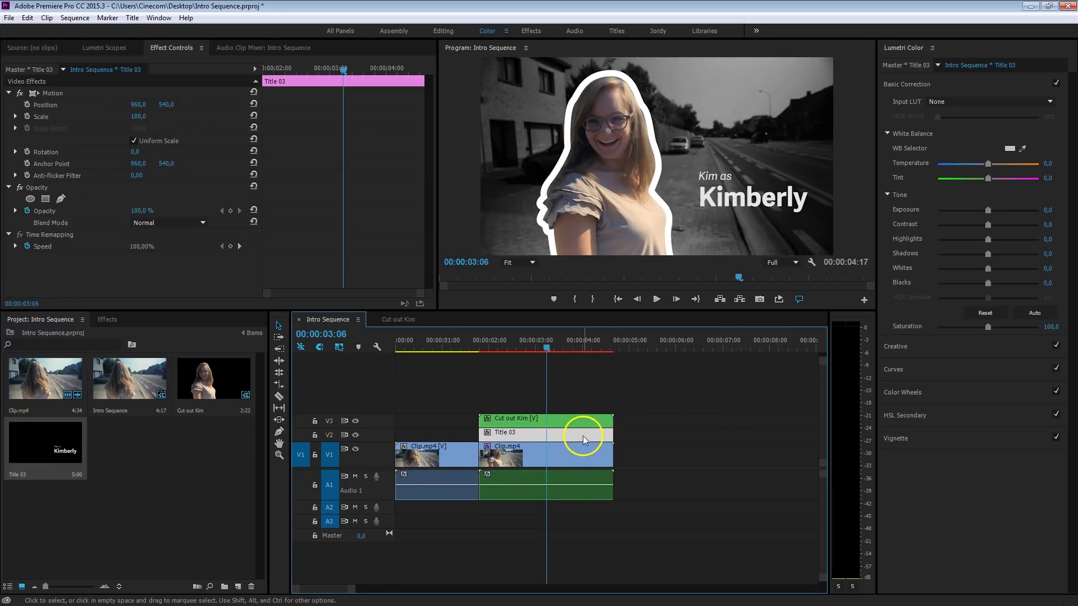
pyautogui.moveTo(138, 110); pyautogui.dragTo(295, 69)
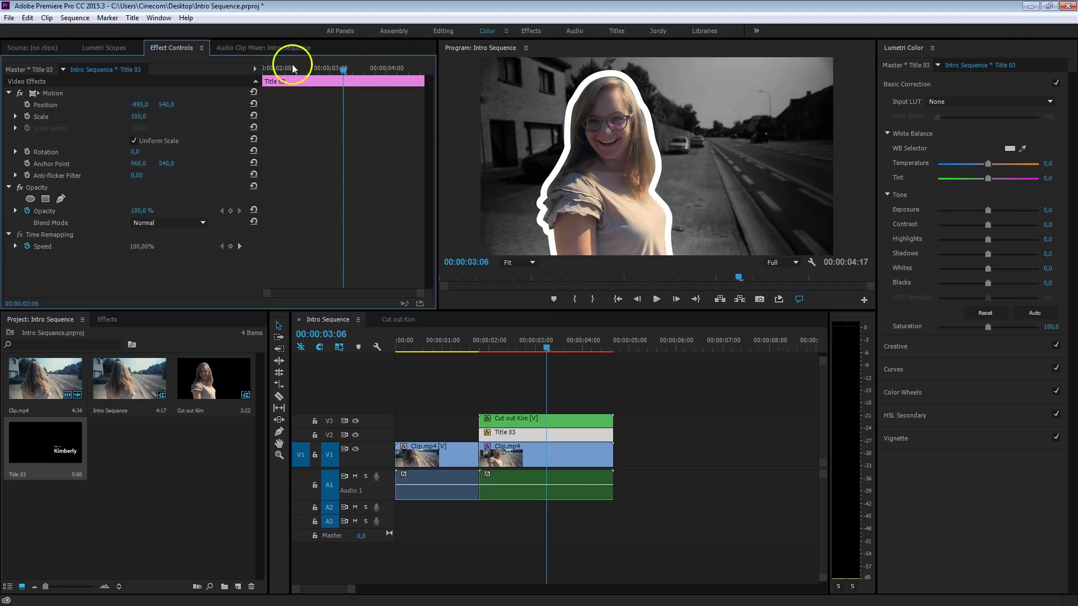
# Step: Keyframe Title 03's Position to slide out to 894,0 at 02:15, with Ease In
pyautogui.click(264, 70)
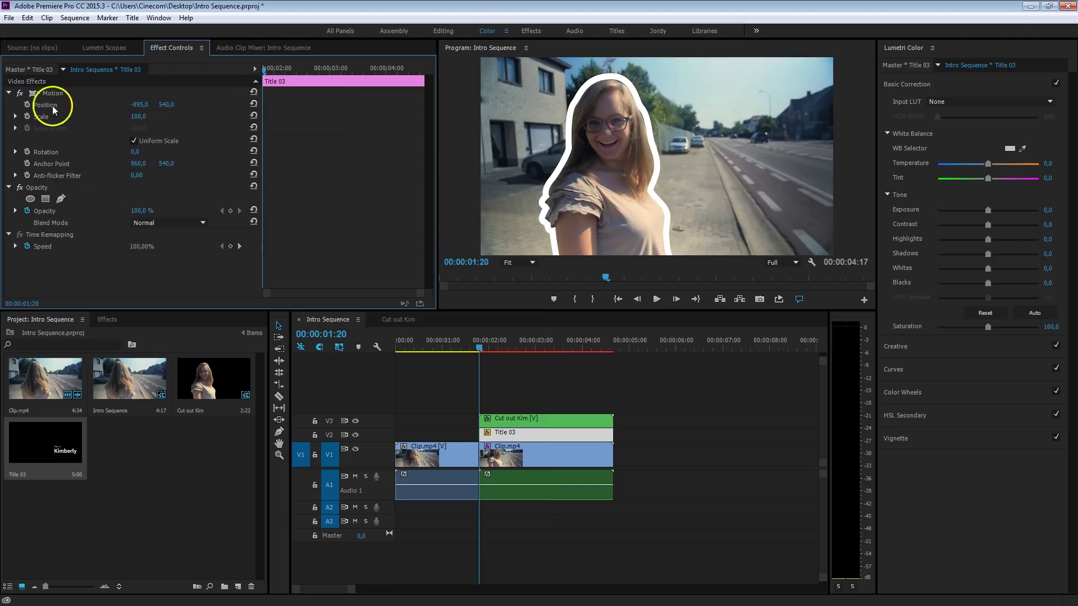
pyautogui.click(27, 105)
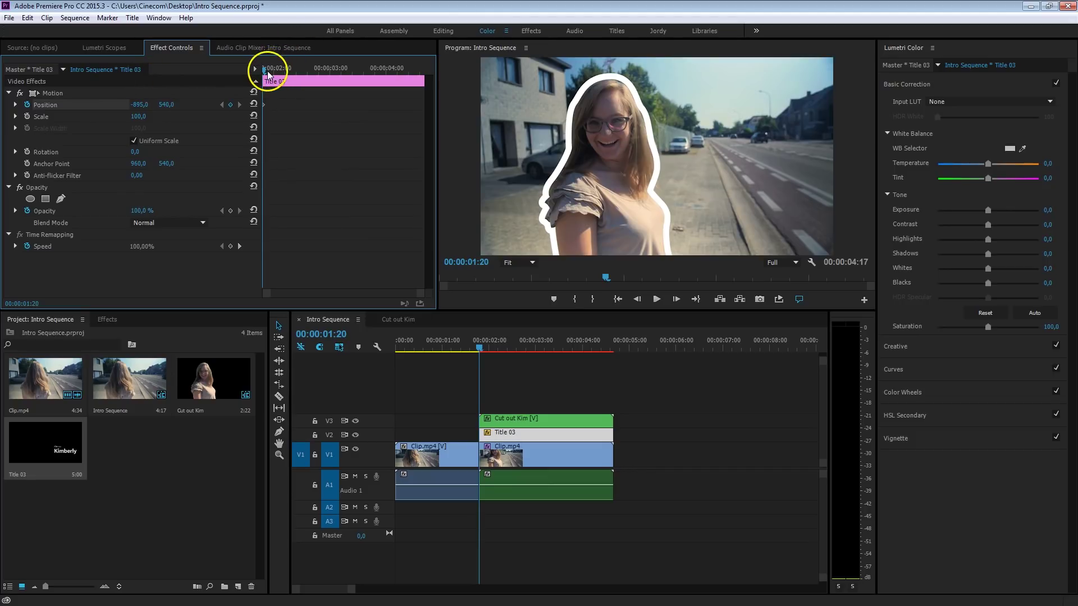
pyautogui.moveTo(267, 72); pyautogui.dragTo(306, 72)
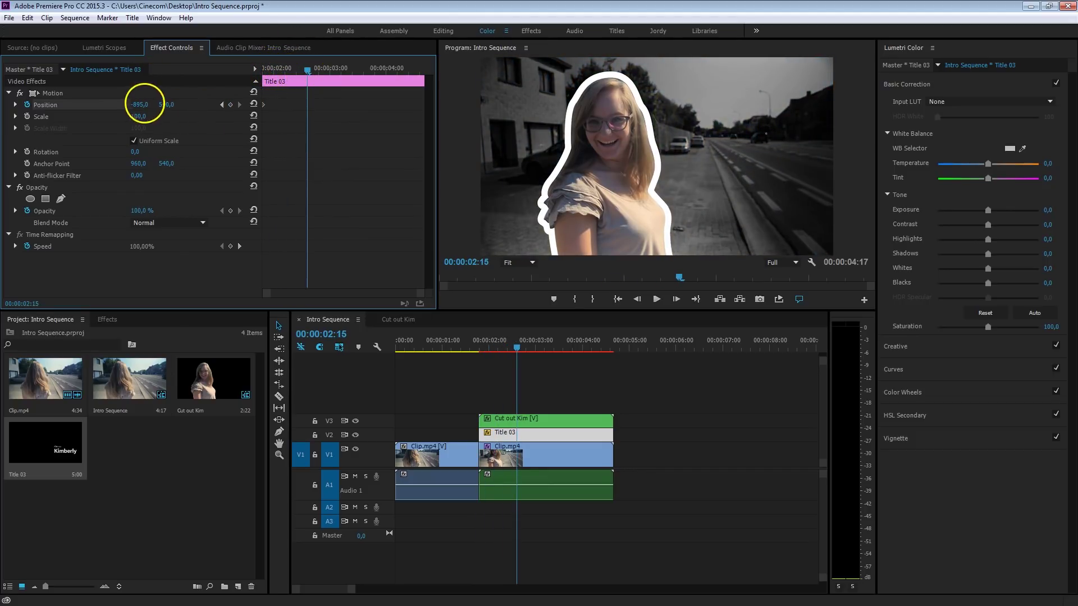
pyautogui.moveTo(143, 105); pyautogui.dragTo(315, 88)
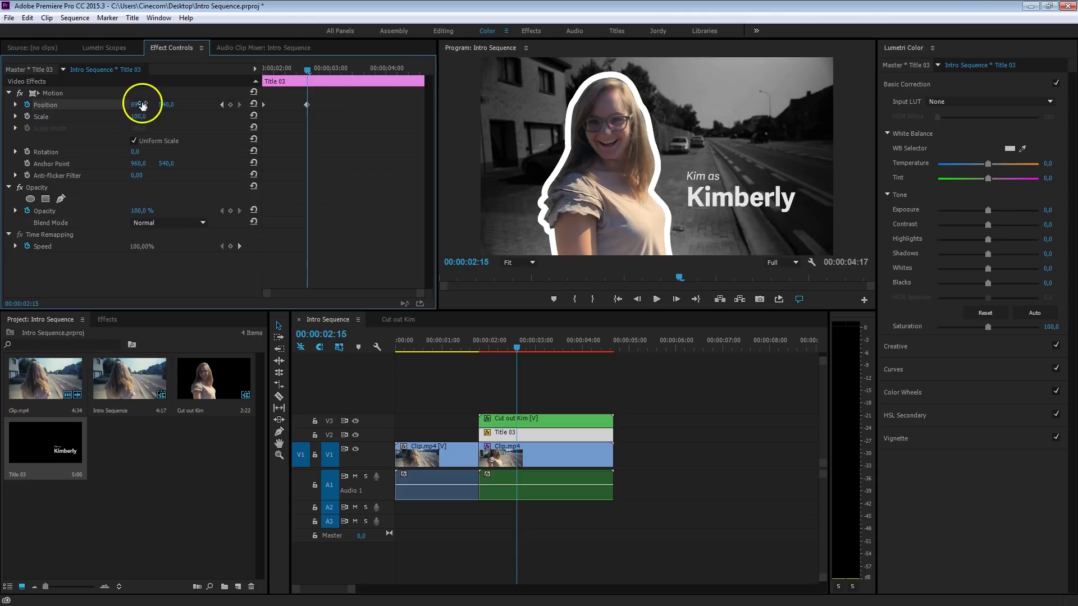
pyautogui.rightClick(308, 105)
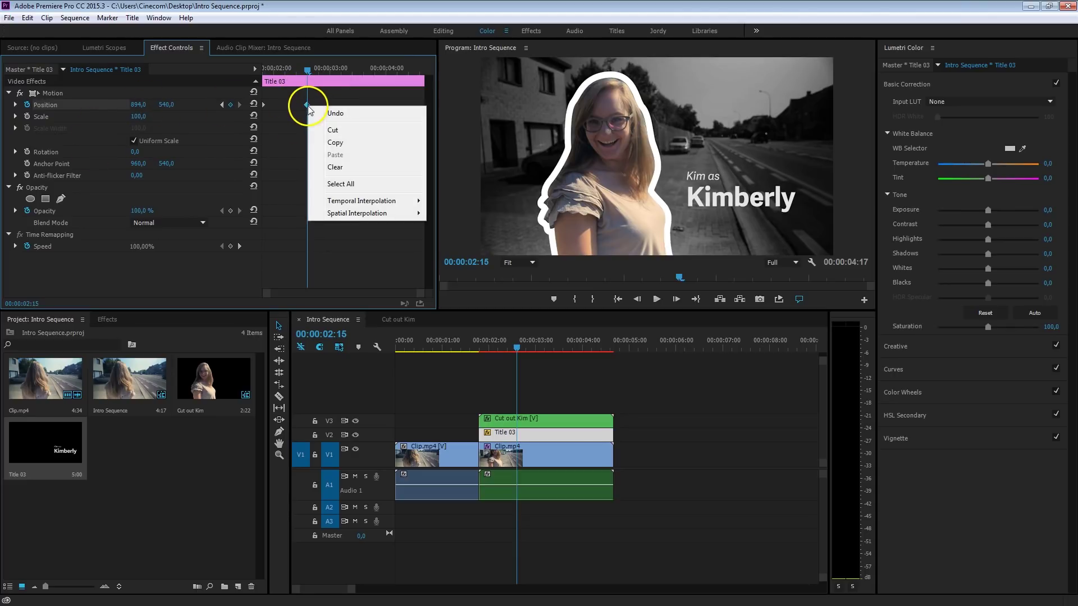
pyautogui.moveTo(387, 200)
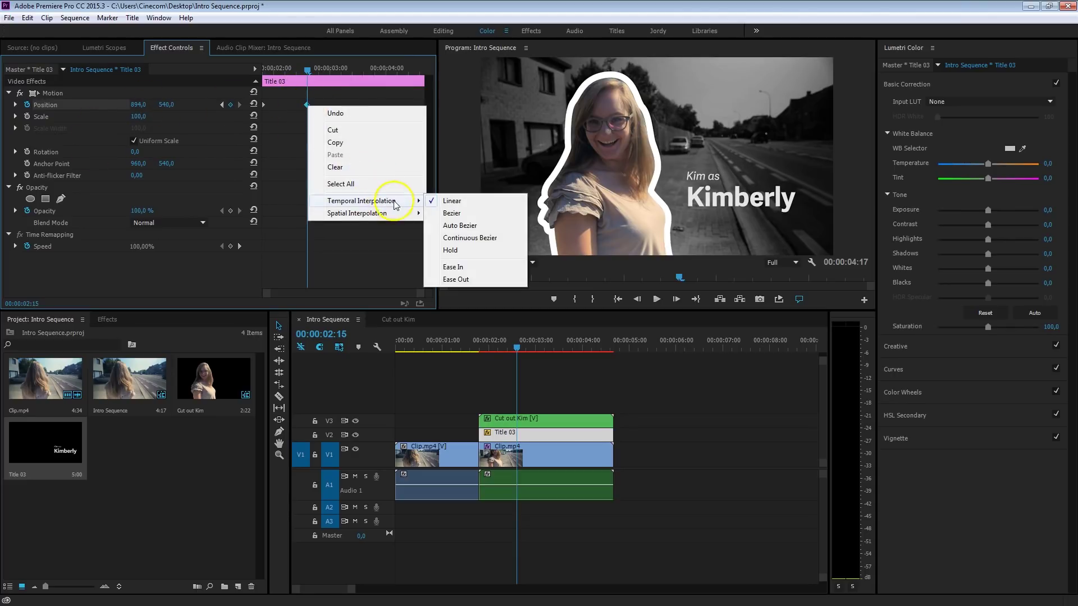
pyautogui.click(484, 268)
# Step: Replay the title's eased slide-in from the start of the clip
pyautogui.moveTo(292, 86); pyautogui.dragTo(227, 82)
pyautogui.press('space')
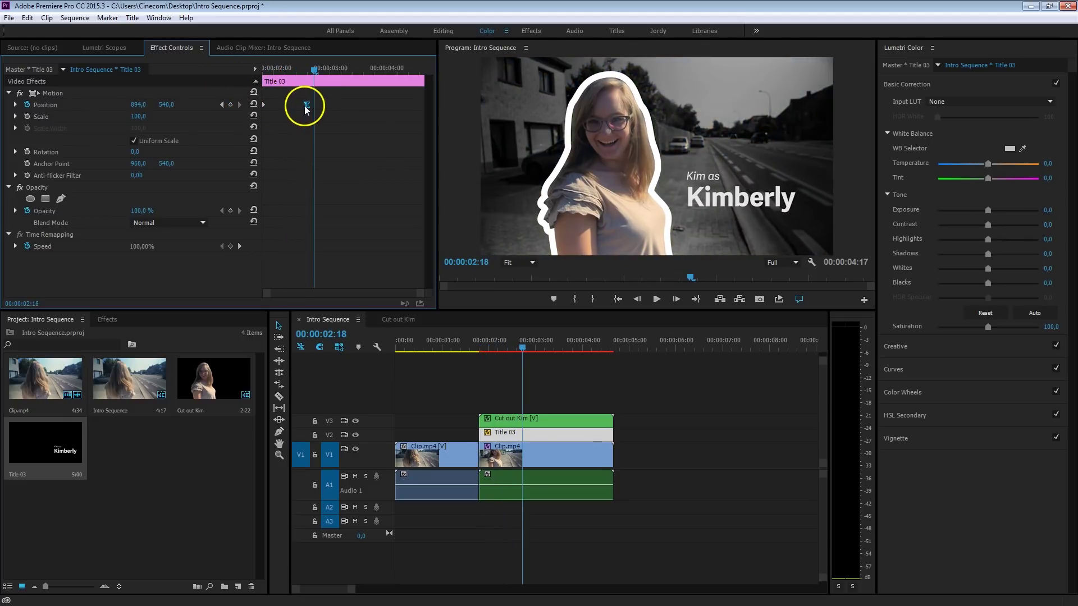
pyautogui.click(260, 68)
pyautogui.press('space')
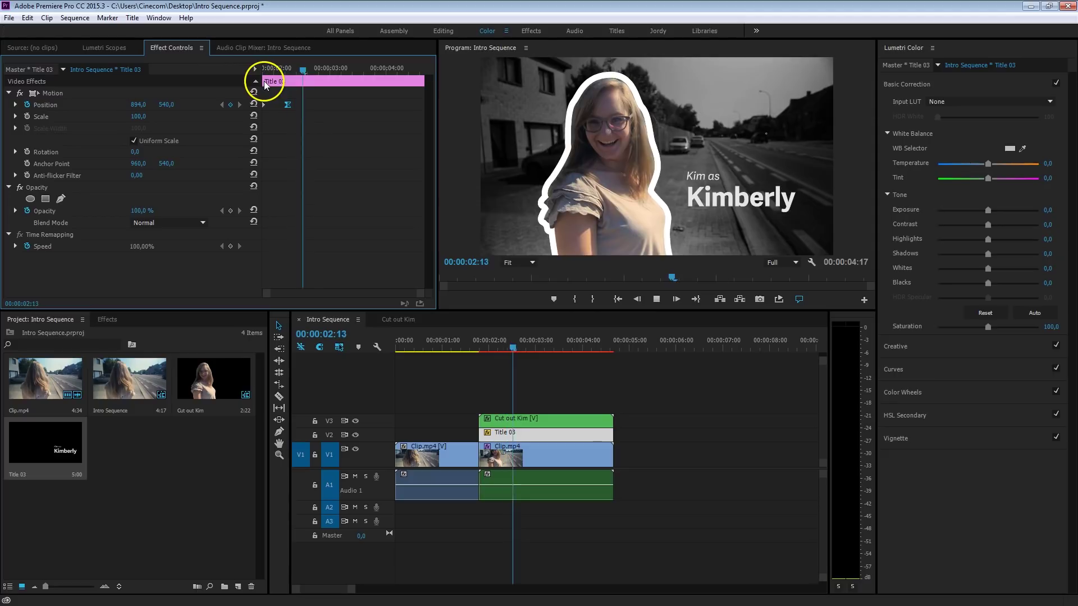
pyautogui.press('space')
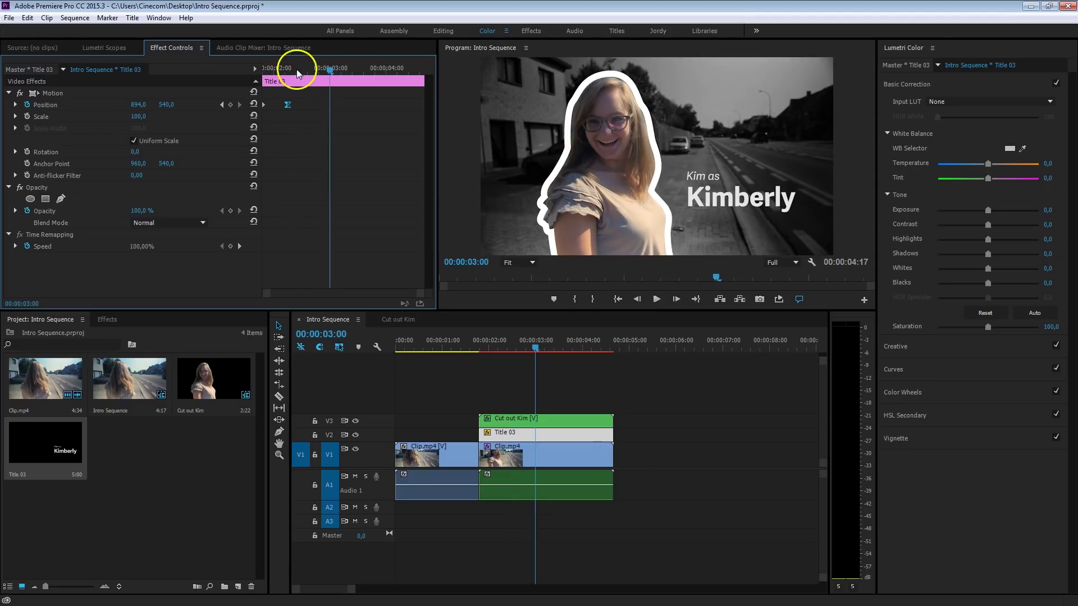
# Step: Keyframe Title 03's Scale from 100 at the clip start to 104,2 at the end, then preview
pyautogui.click(264, 68)
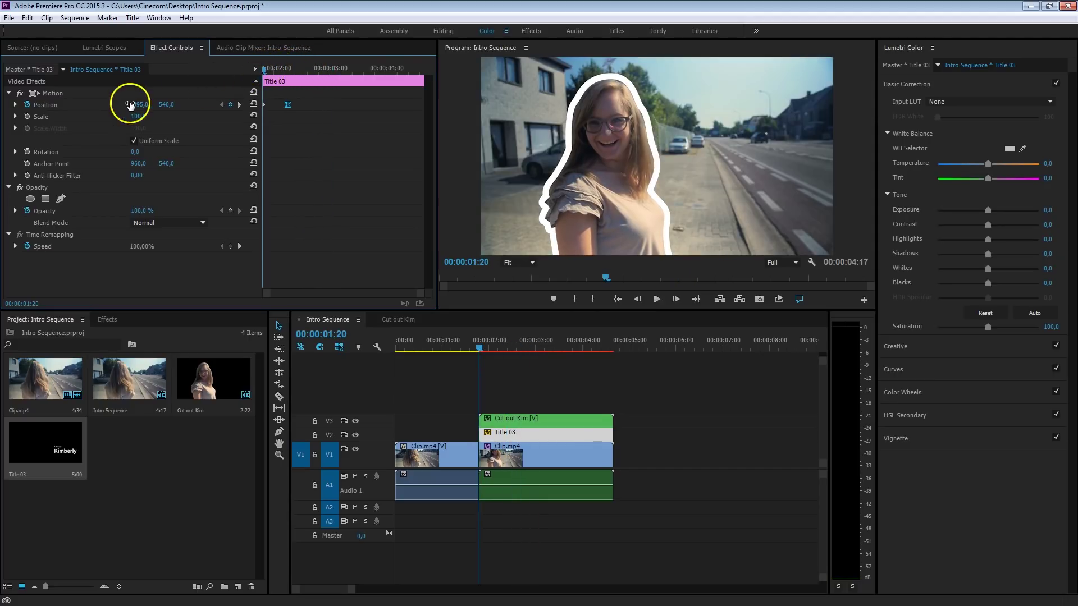
pyautogui.click(27, 116)
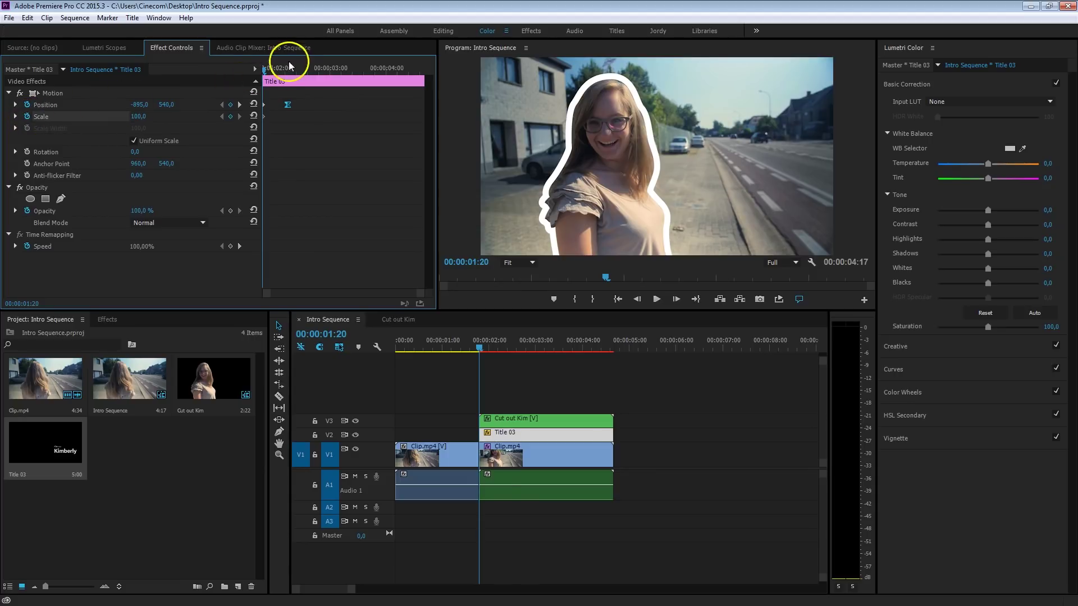
pyautogui.moveTo(289, 62); pyautogui.dragTo(423, 69)
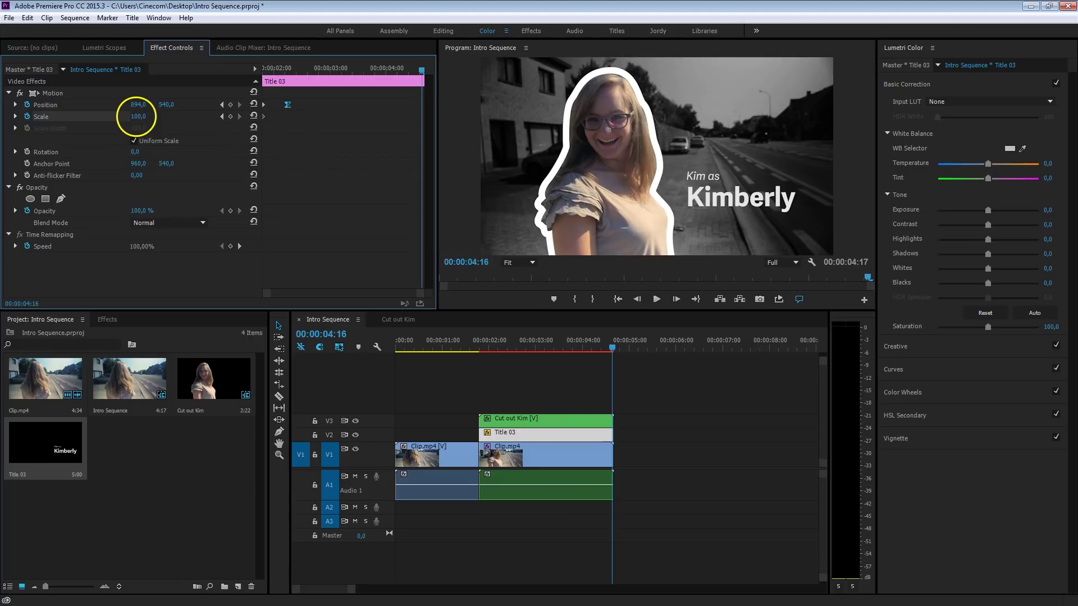
pyautogui.moveTo(136, 116); pyautogui.dragTo(163, 108)
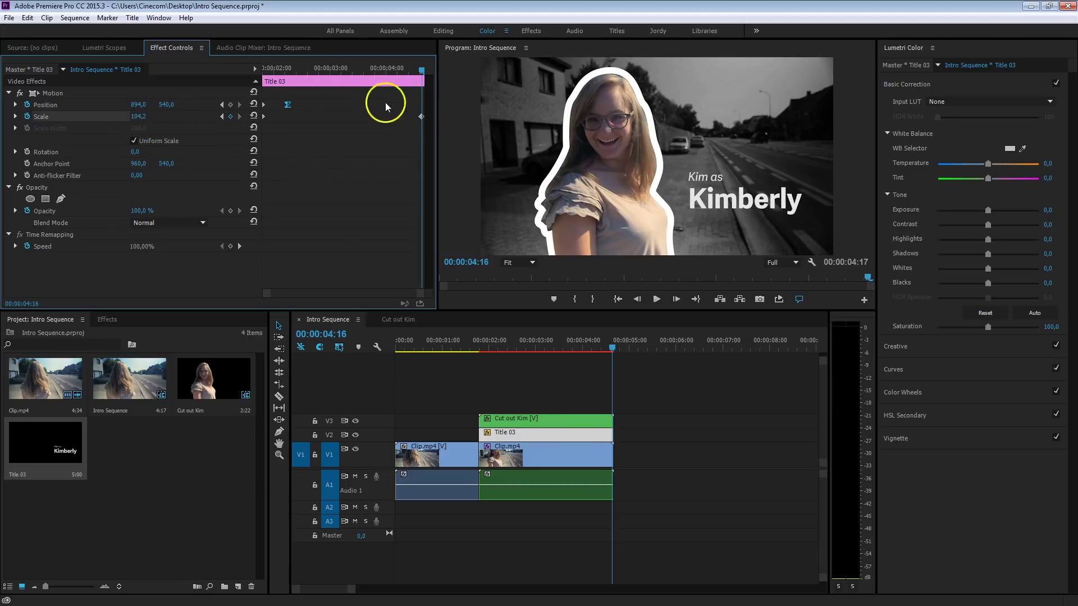
pyautogui.click(421, 116)
pyautogui.click(263, 68)
pyautogui.press('space')
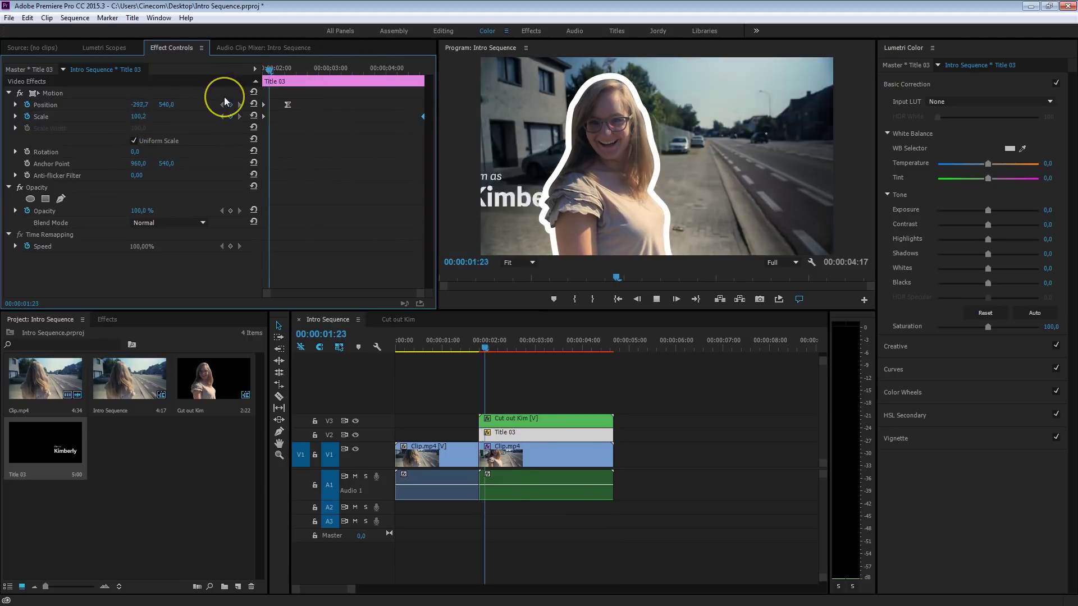
pyautogui.press('space')
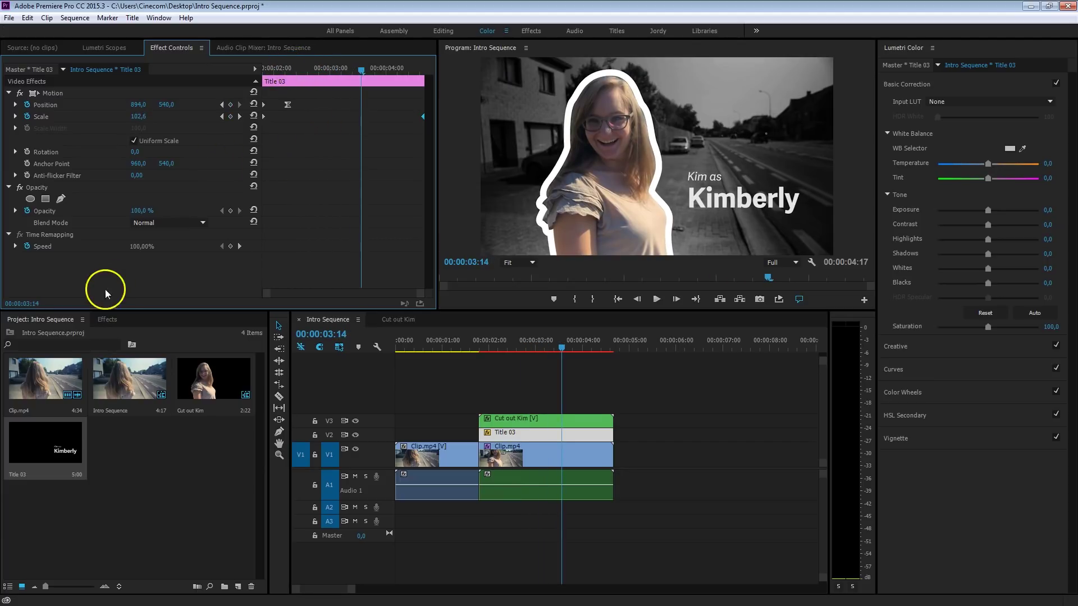
# Step: Apply Directional Blur to Title 03 with Blur Length 16 and Direction 90°
pyautogui.click(113, 319)
pyautogui.click(77, 335)
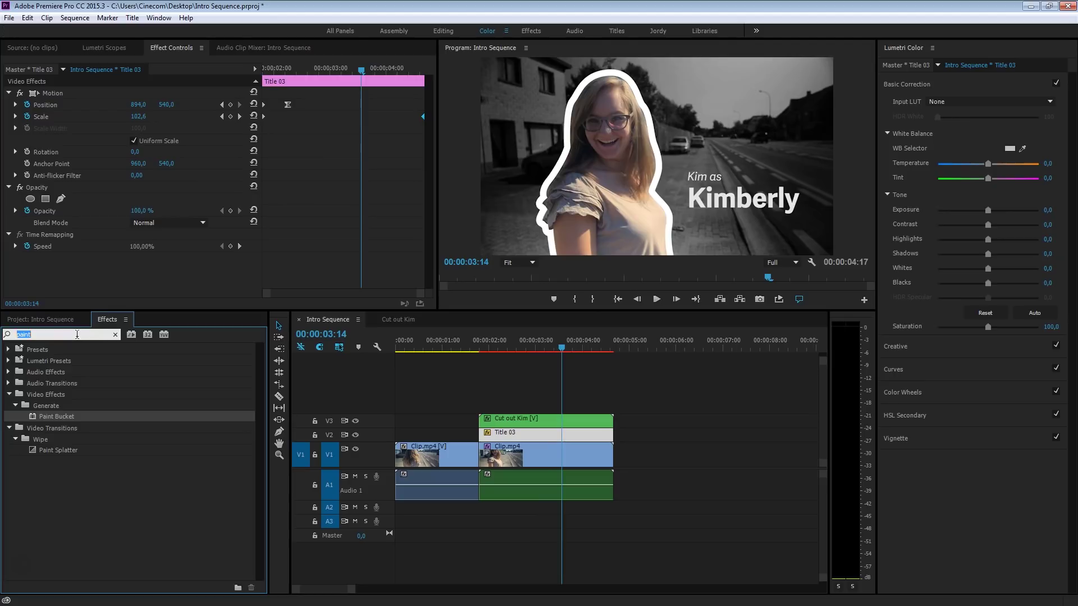
pyautogui.write('blur')
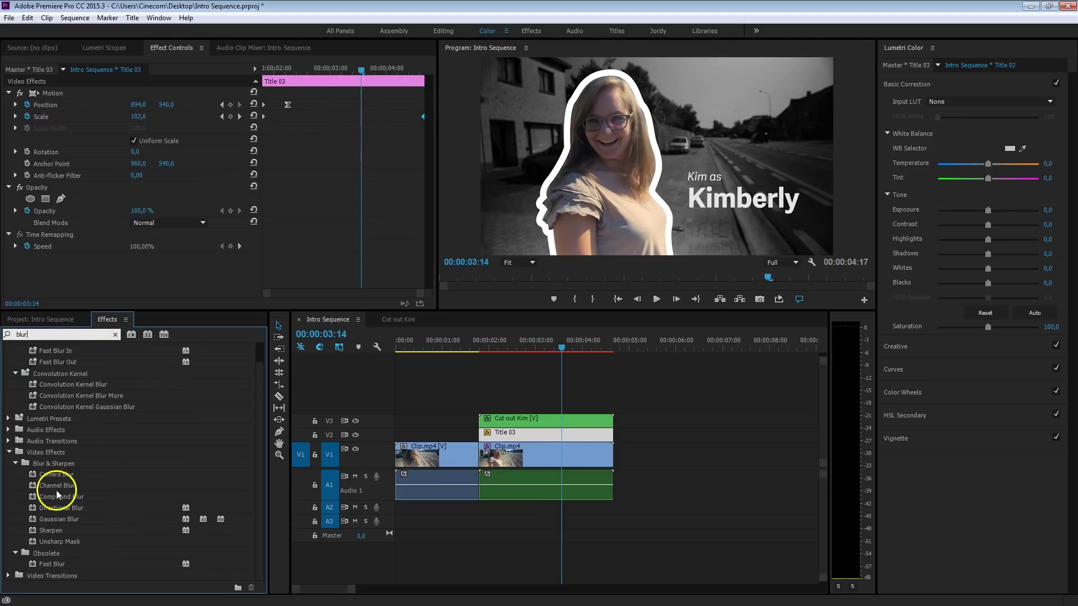
pyautogui.moveTo(34, 513); pyautogui.dragTo(511, 433)
pyautogui.scroll(-2, 383, 225)
pyautogui.moveTo(286, 66); pyautogui.dragTo(296, 66)
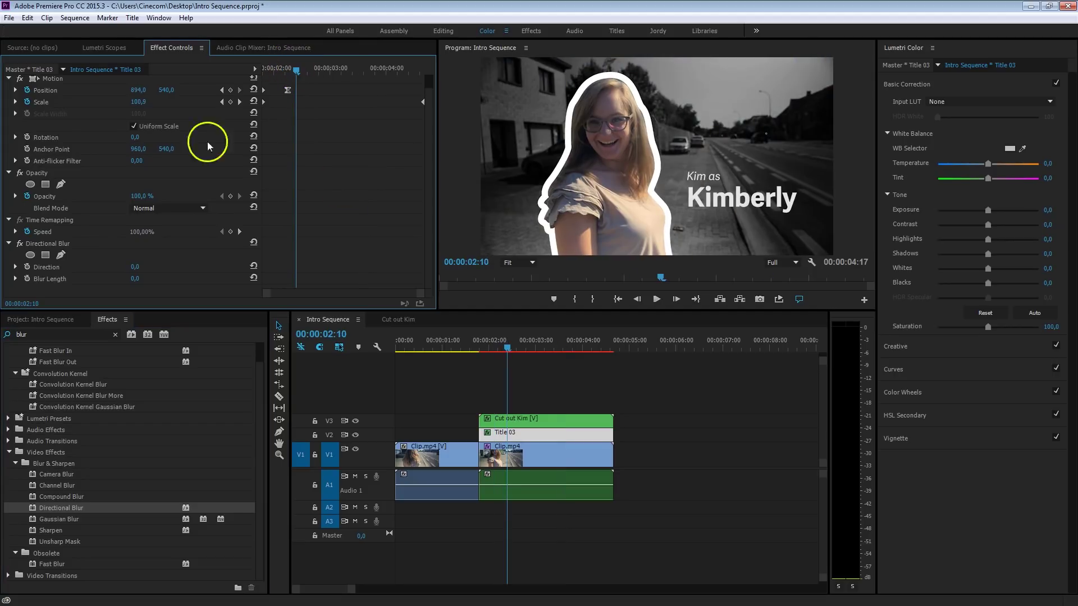
pyautogui.moveTo(133, 278); pyautogui.dragTo(142, 279)
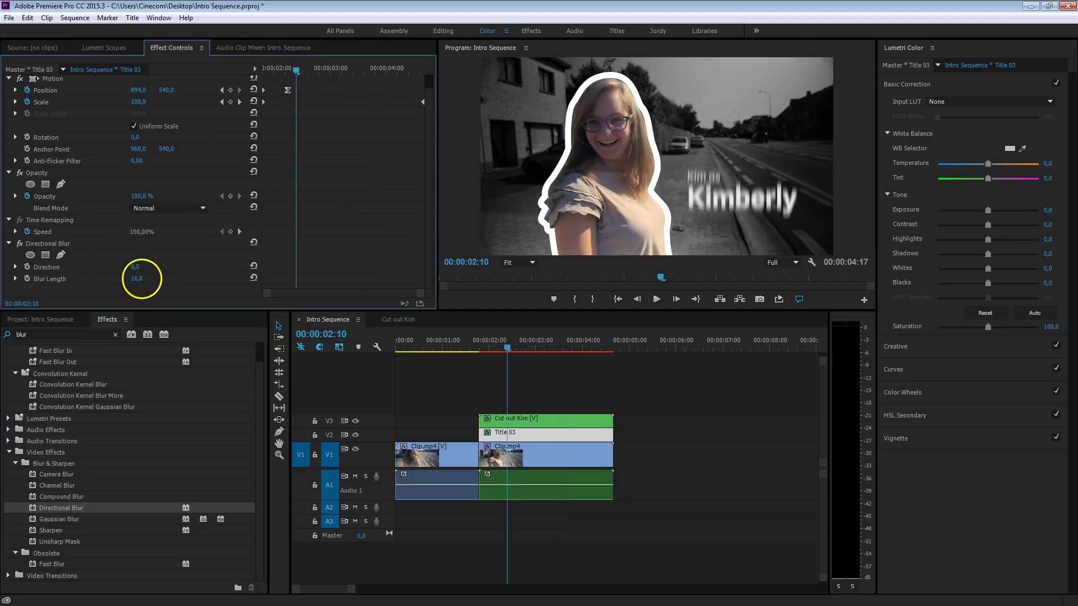
pyautogui.click(137, 268)
pyautogui.write('9')
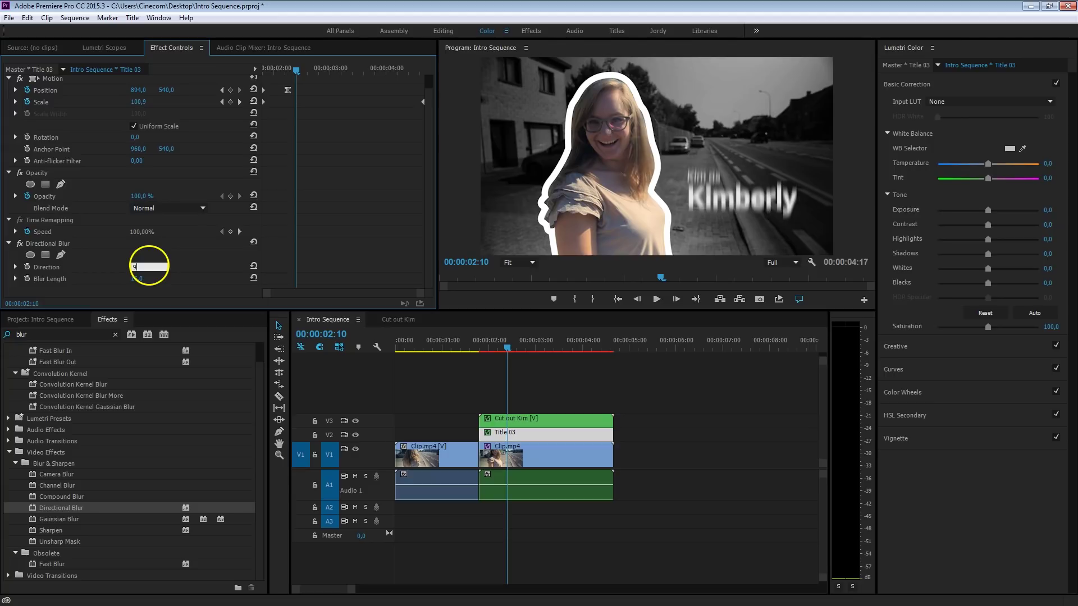
pyautogui.write('0')
pyautogui.press('Return')
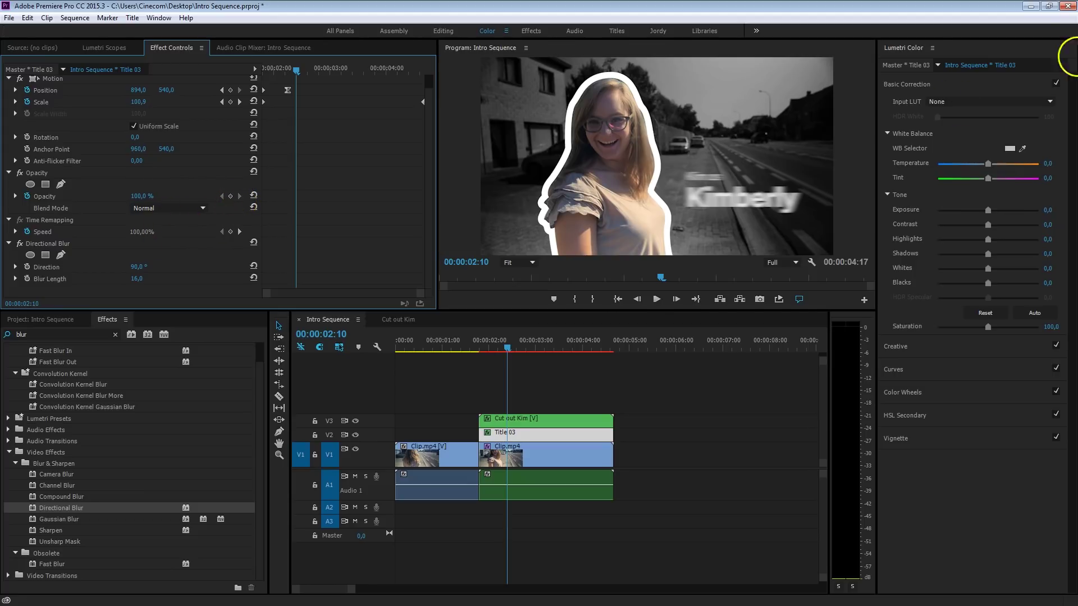
# Step: Keyframe Blur Length down to 0 where the title lands and check the frames around it
pyautogui.press('Left')
pyautogui.press('Left')
pyautogui.press('Left')
pyautogui.press('Left')
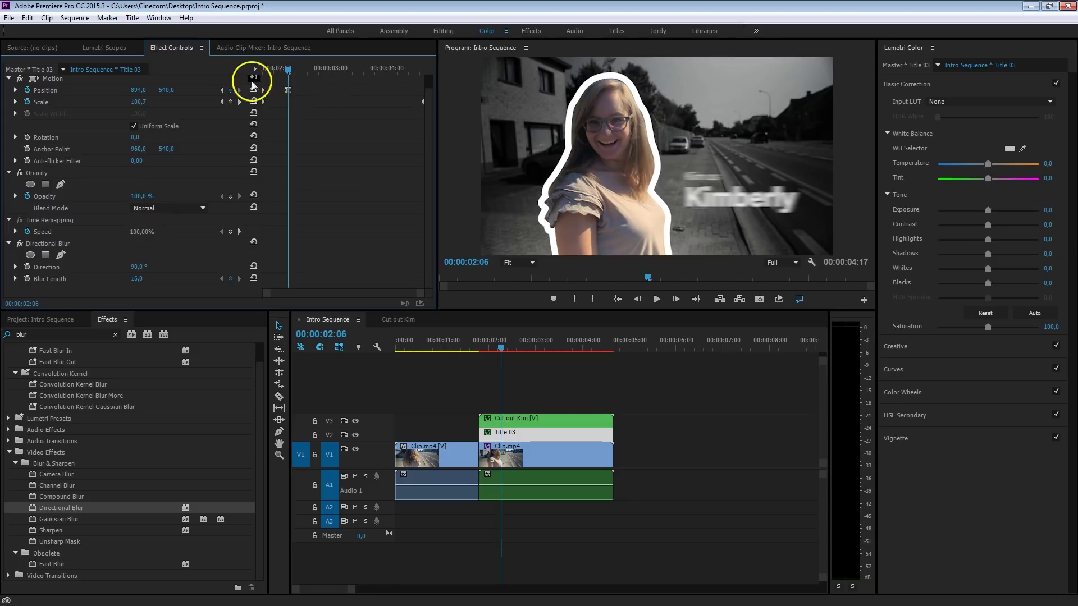
pyautogui.click(143, 277)
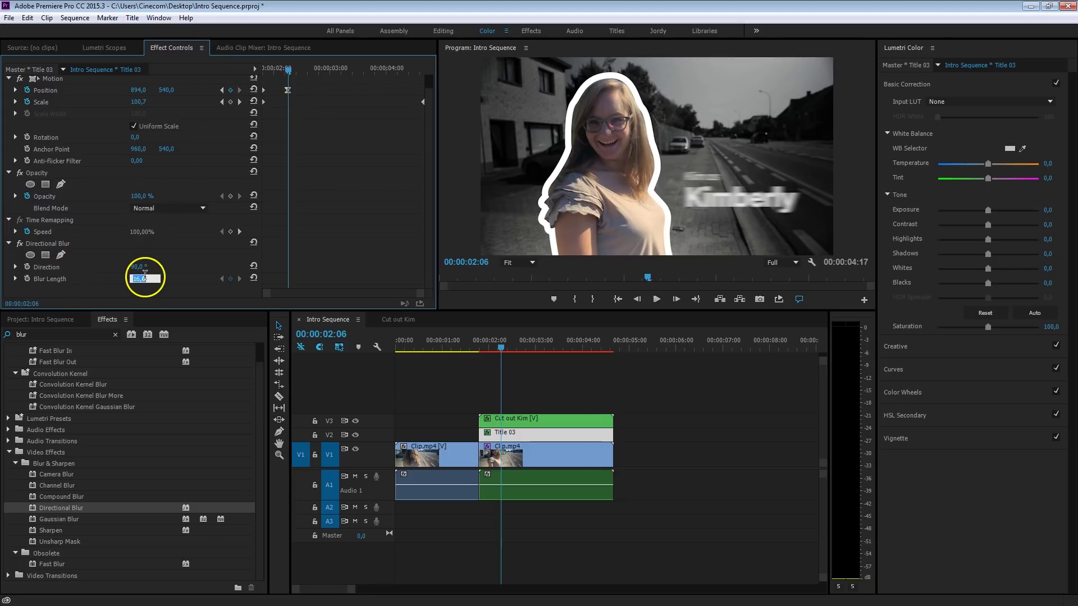
pyautogui.write('0')
pyautogui.press('Return')
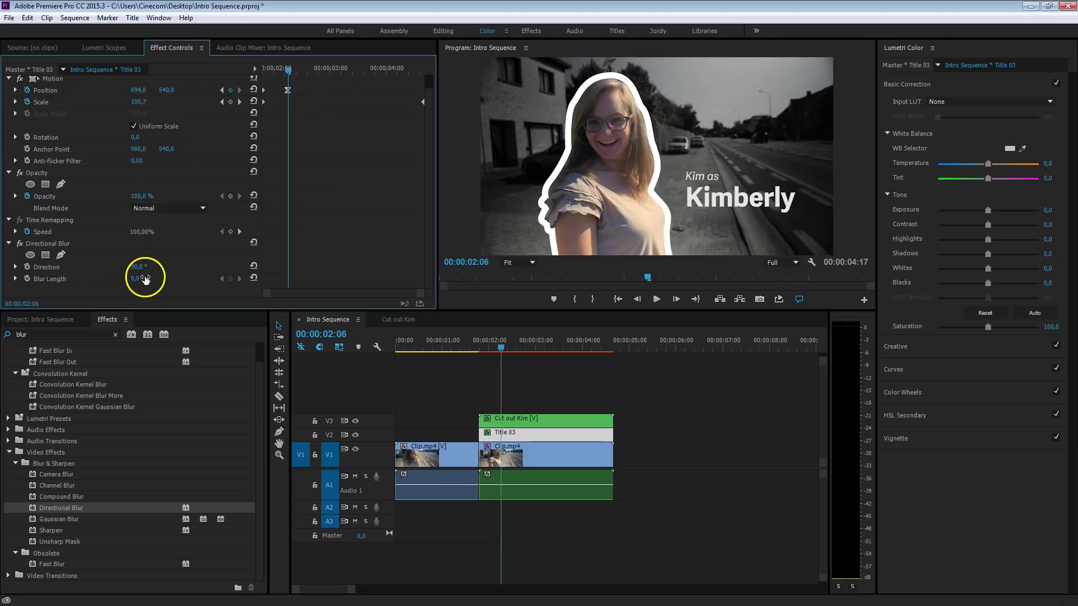
pyautogui.click(35, 277)
pyautogui.click(144, 278)
pyautogui.moveTo(286, 74)
pyautogui.mouseDown()
pyautogui.moveTo(274, 68)
pyautogui.moveTo(287, 71)
pyautogui.mouseUp()
pyautogui.click(133, 277)
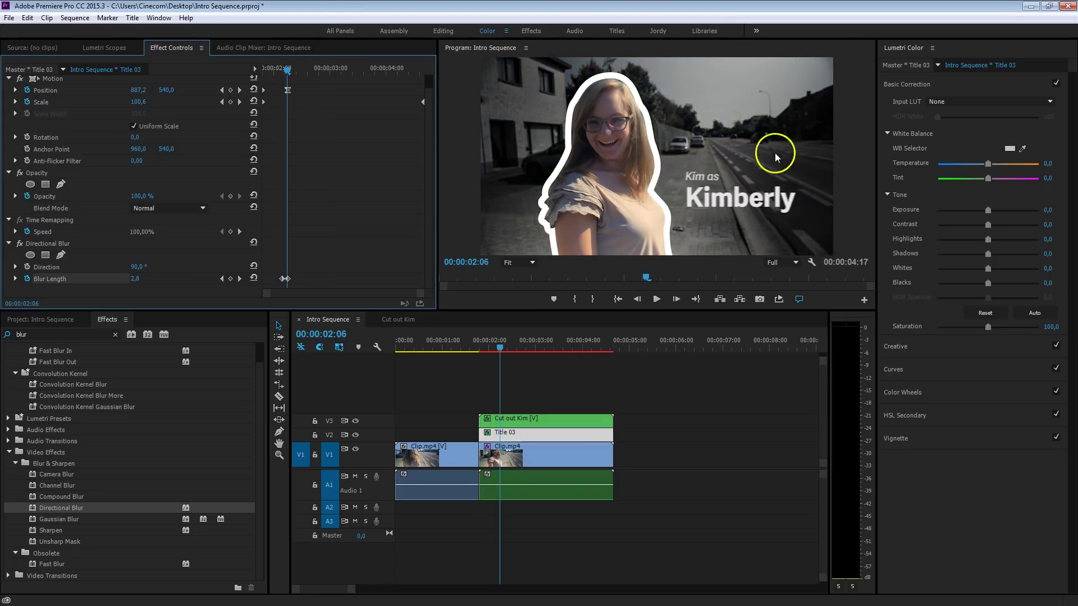
pyautogui.click(292, 68)
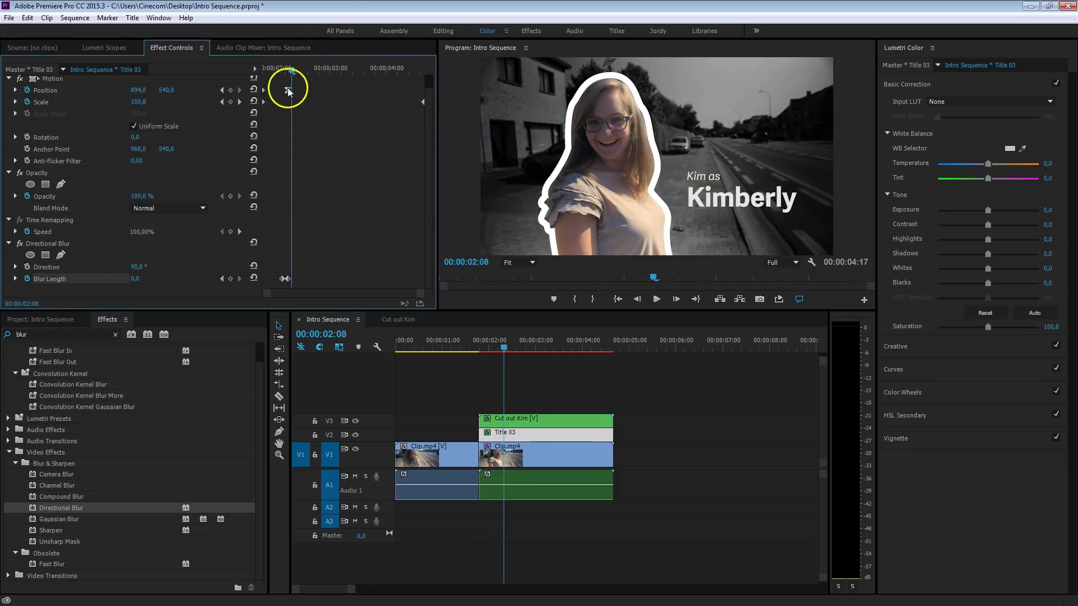
# Step: Play the blurred title slide-in, then the whole intro from near the start
pyautogui.press('Up')
pyautogui.press('space')
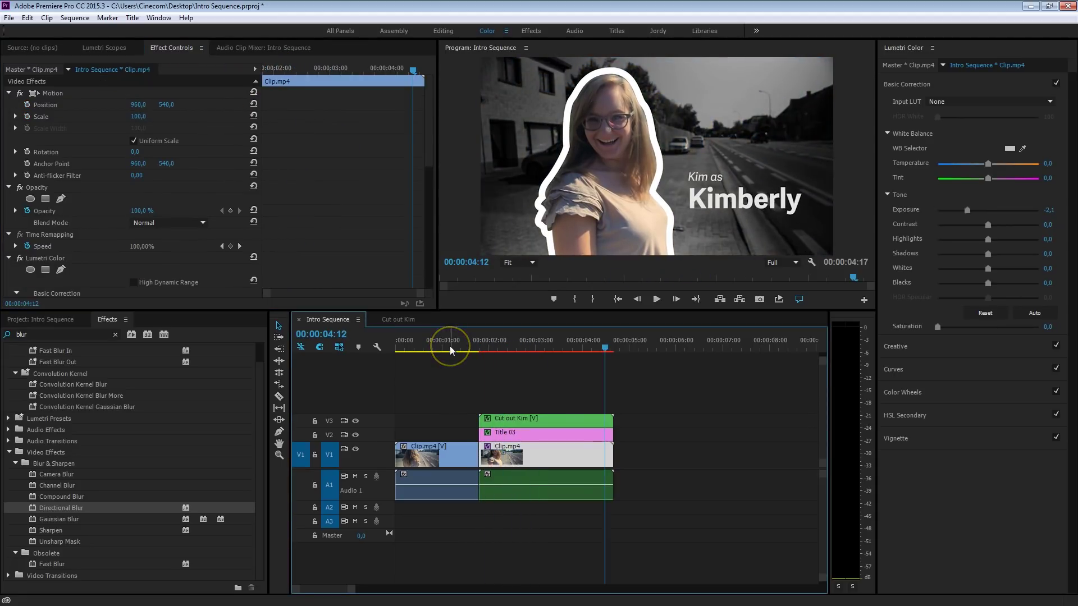
pyautogui.click(450, 346)
pyautogui.press('space')
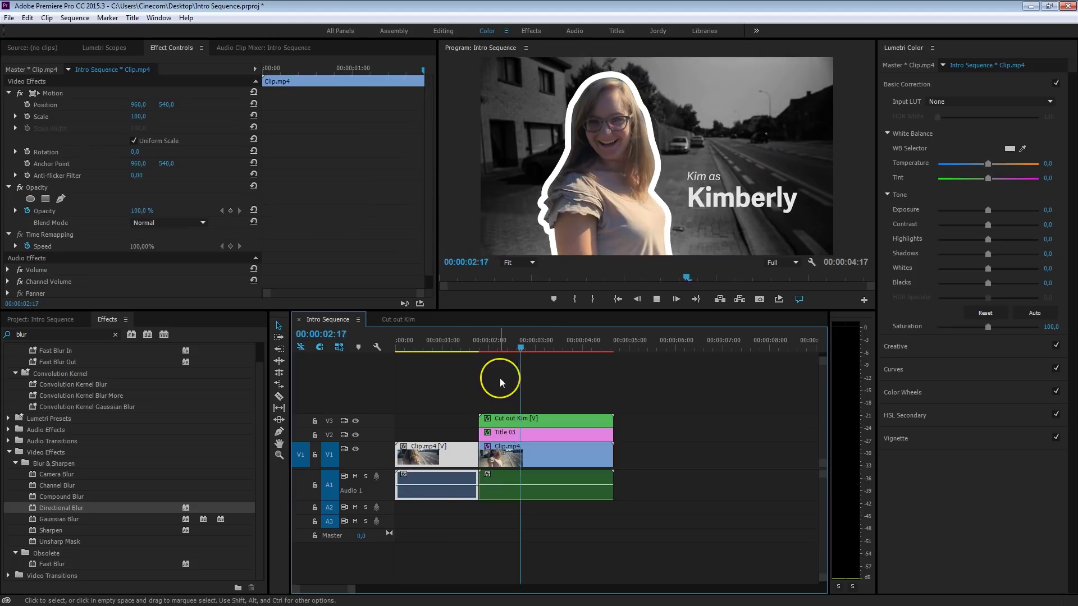